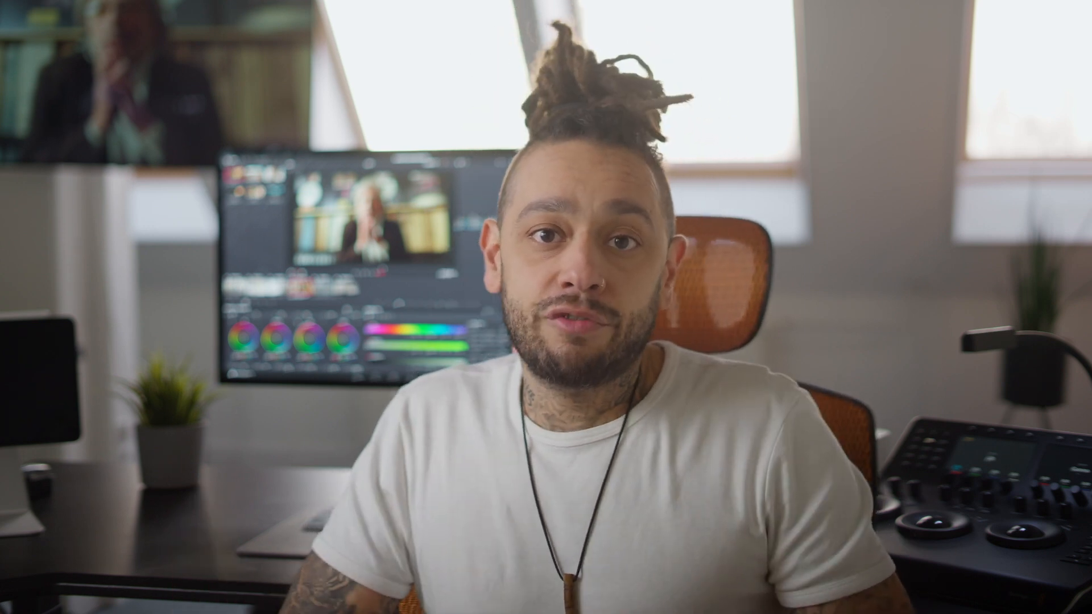
Import the Arri footage folder into the media pool as a bin, keeping the project frame rate
left_click_drag(138, 48, 25, 329)
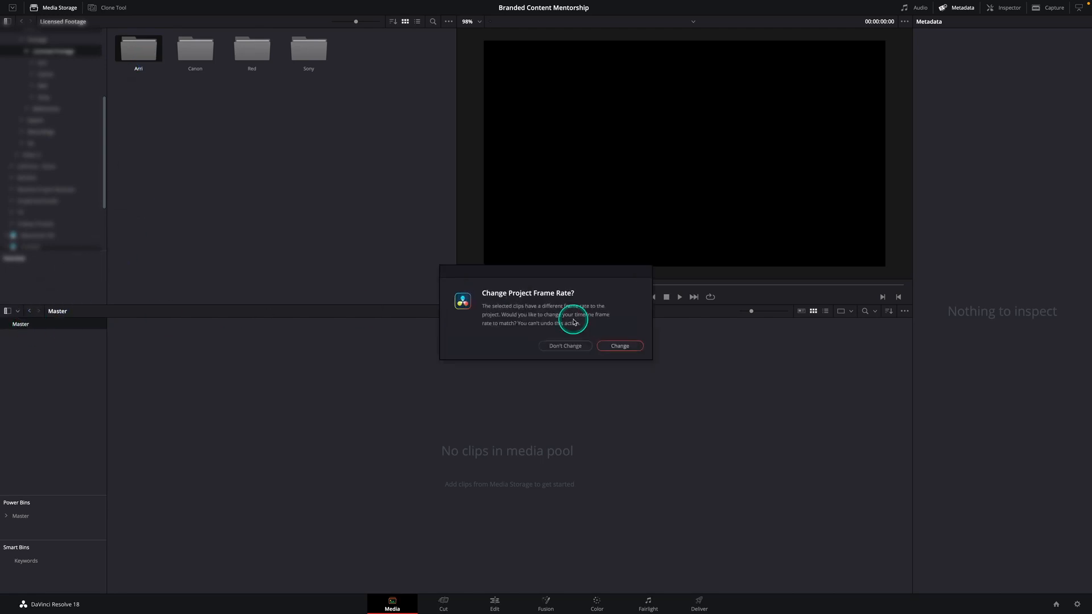
left_click(562, 339)
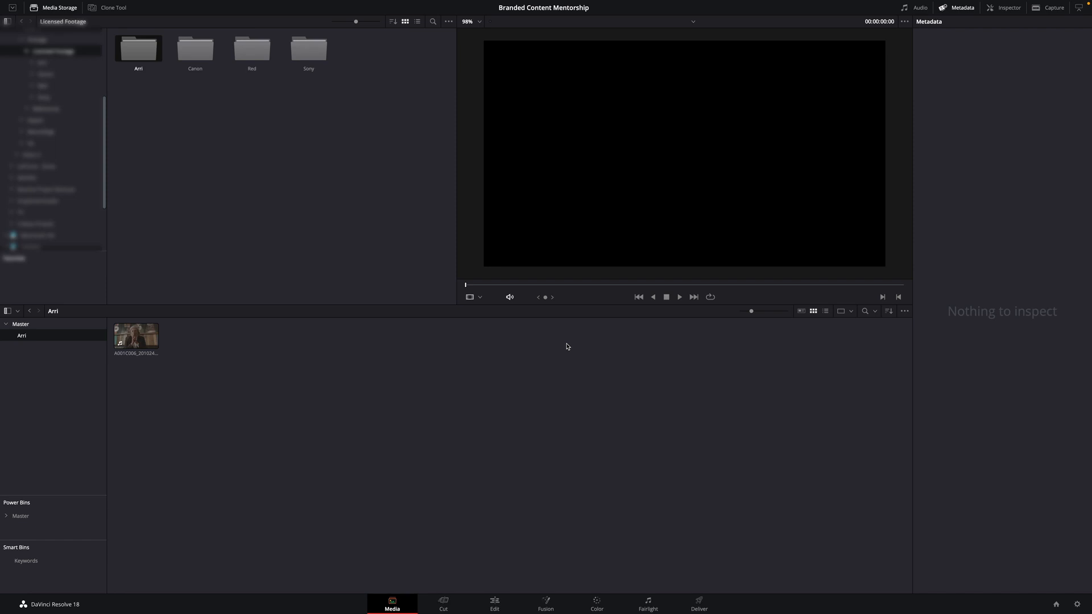
Choose the timeline and output color spaces in the project's color management settings and save them
key("shift+9")
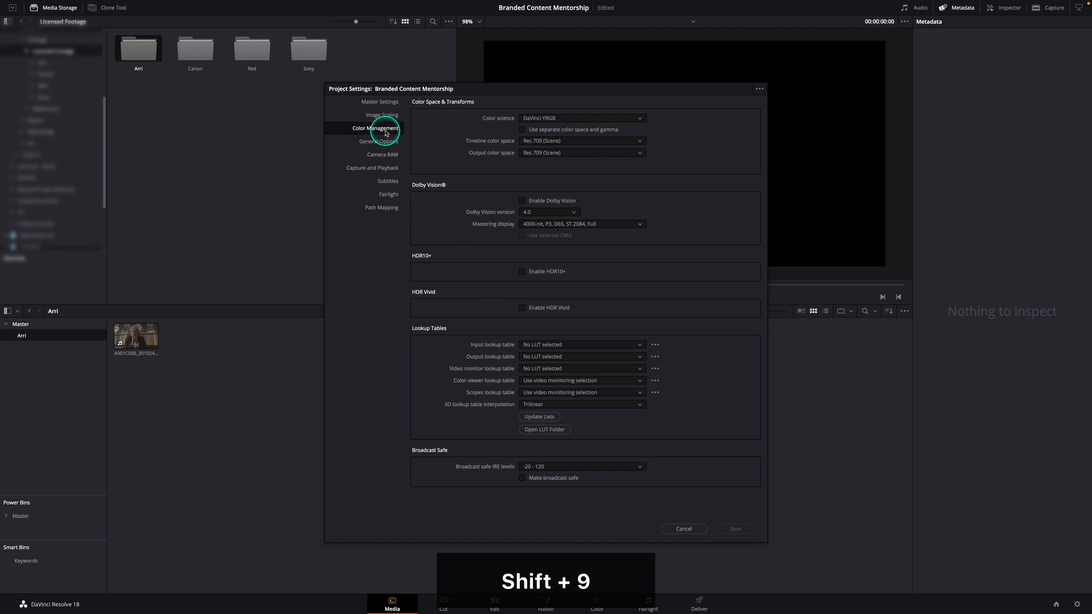
left_click(548, 143)
left_click(558, 171)
left_click(556, 152)
left_click(555, 201)
left_click(734, 529)
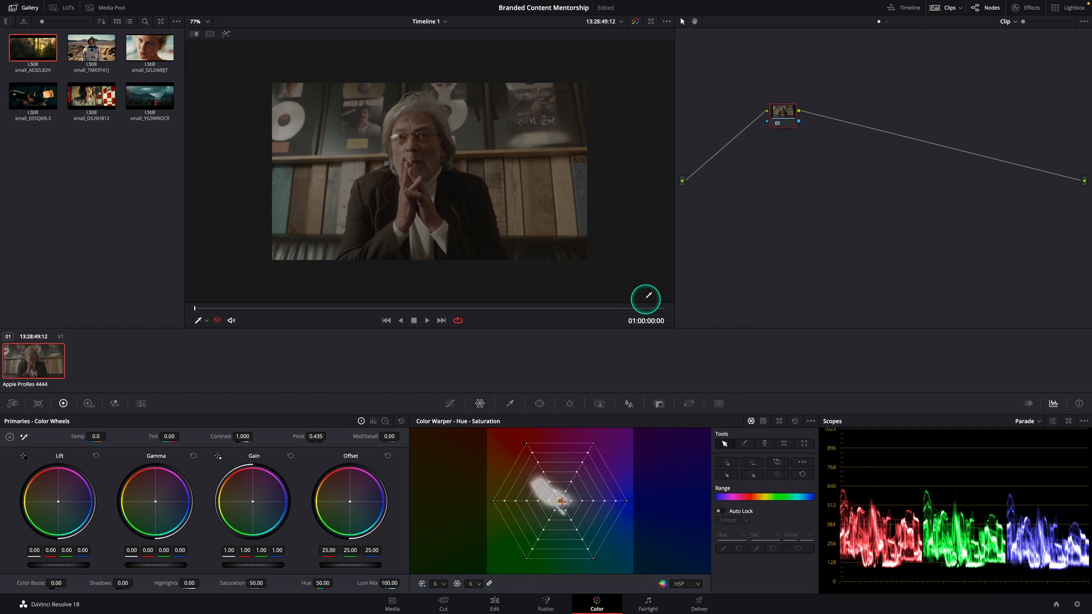
Label the clip's first node CST and apply the Color Space Transform effect to it
left_click_drag(786, 112, 763, 134)
type("ST")
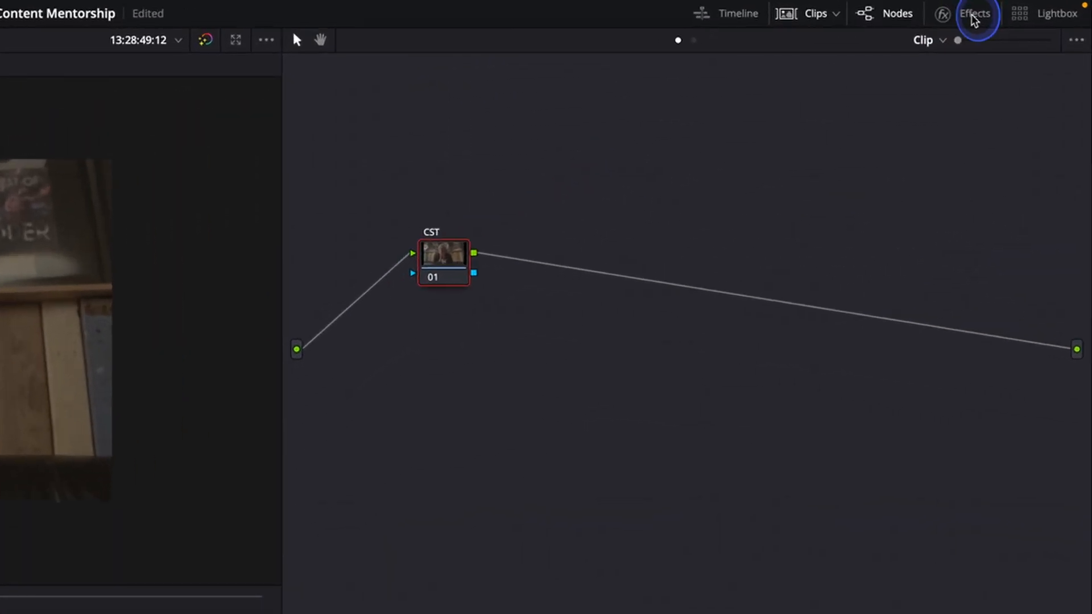
left_click(1029, 8)
left_click(867, 72)
type("color")
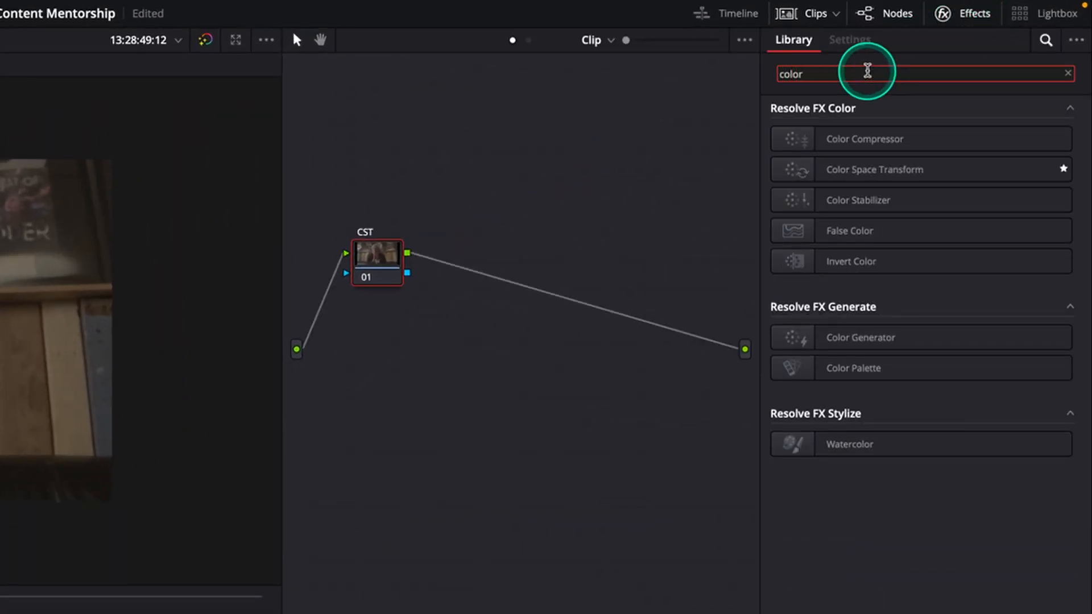
left_click_drag(854, 177, 382, 265)
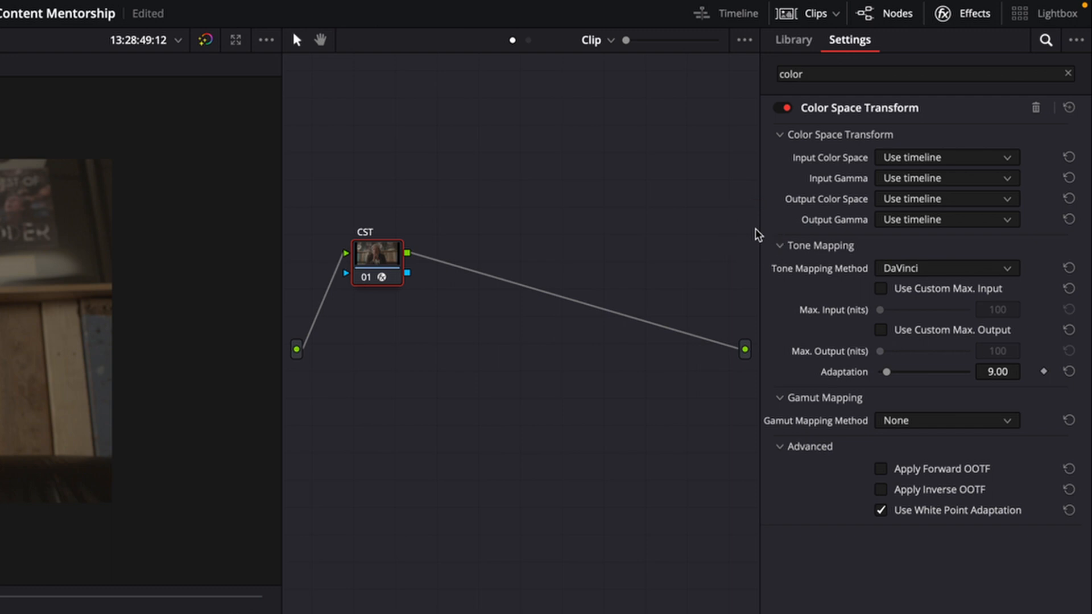
Set the Color Space Transform's input color space to ARRI Wide Gamut 3 and its input gamma to ARRI LogC3
left_click(936, 158)
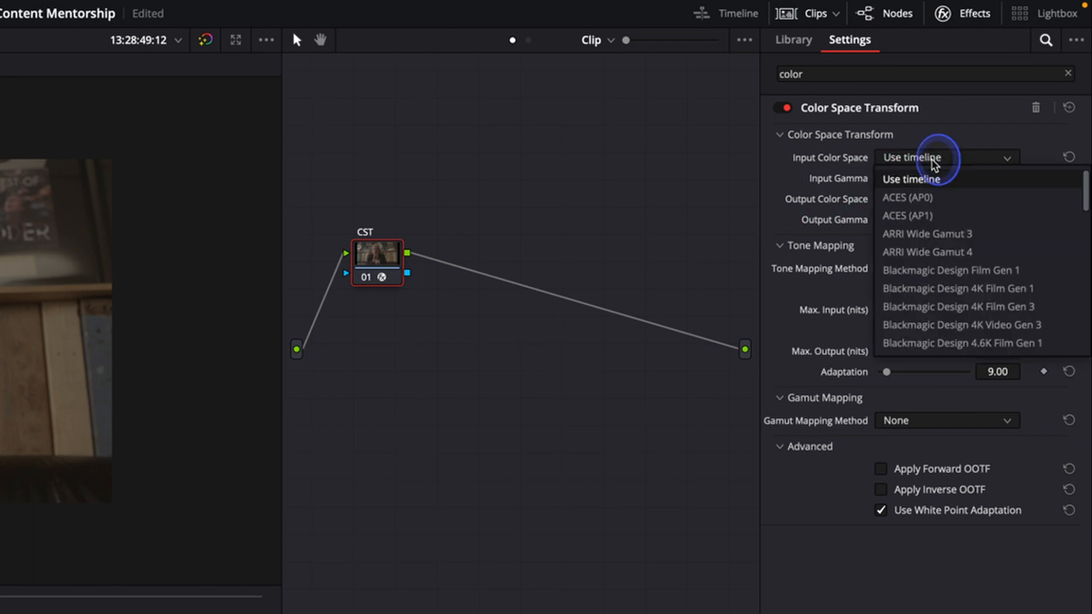
left_click(927, 234)
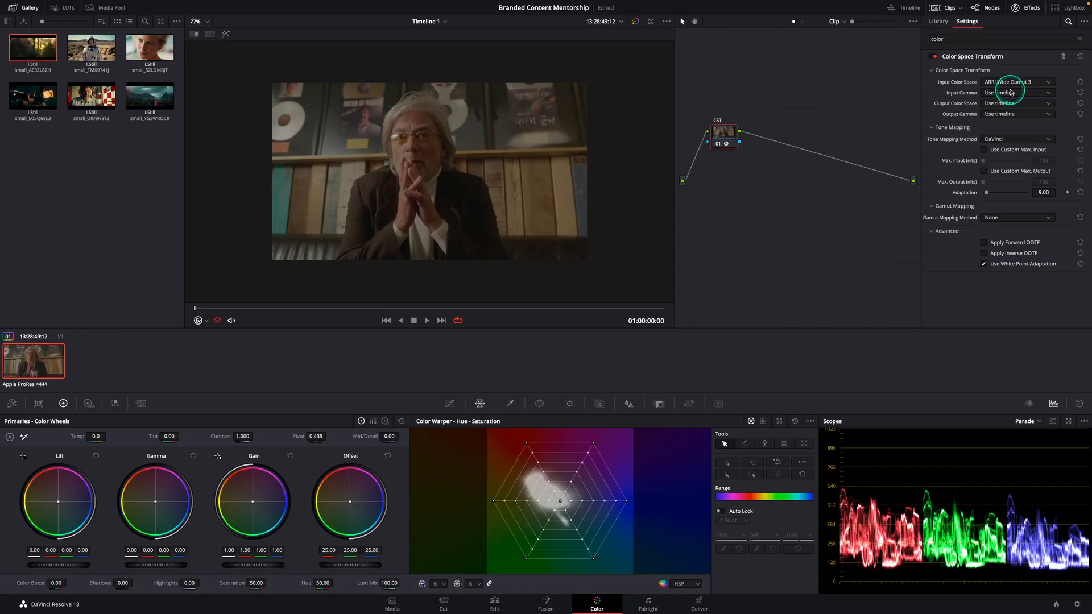
left_click(938, 178)
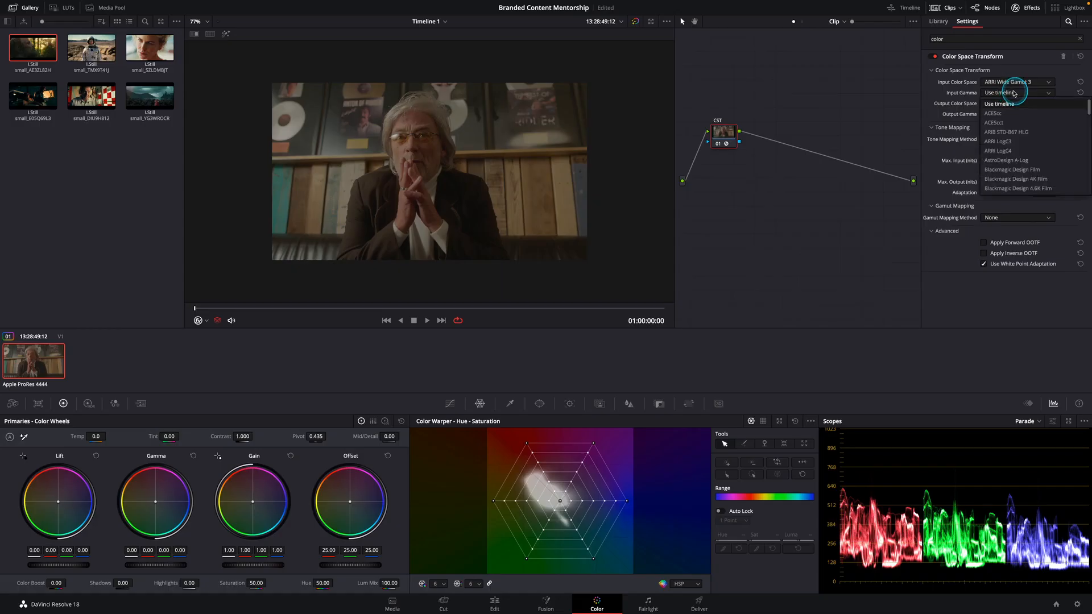
left_click(1001, 142)
Compare the clip with the CST node disabled and enabled, and check the project's color settings
left_click(734, 132)
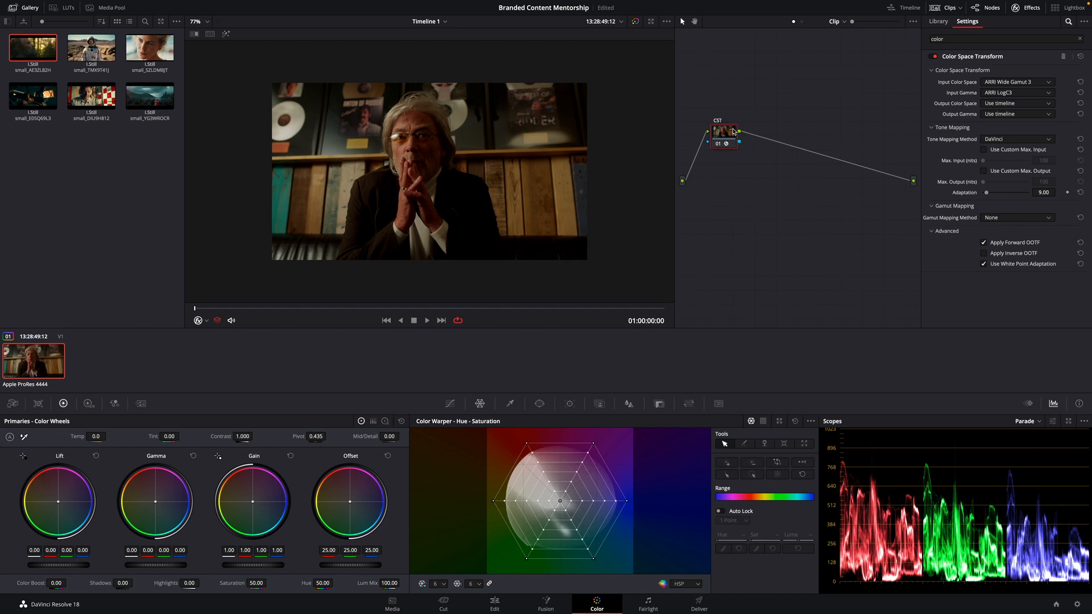
key("ctrl+d")
key("ctrl+d")
key("shift+9")
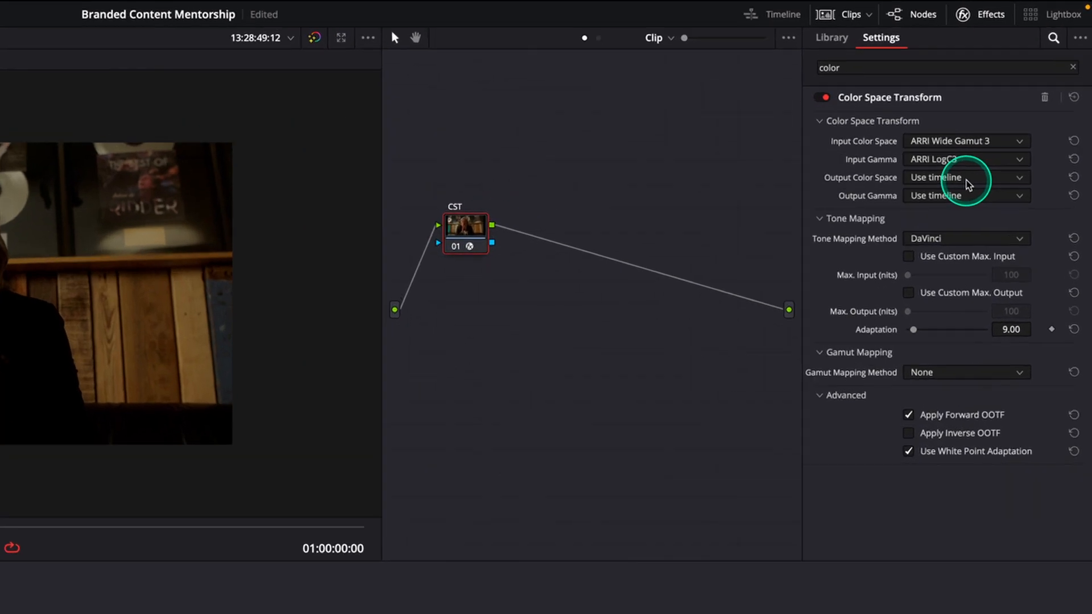
Set the Color Space Transform's output color space to Rec.709 and its output gamma to Gamma 2.4
left_click(1017, 105)
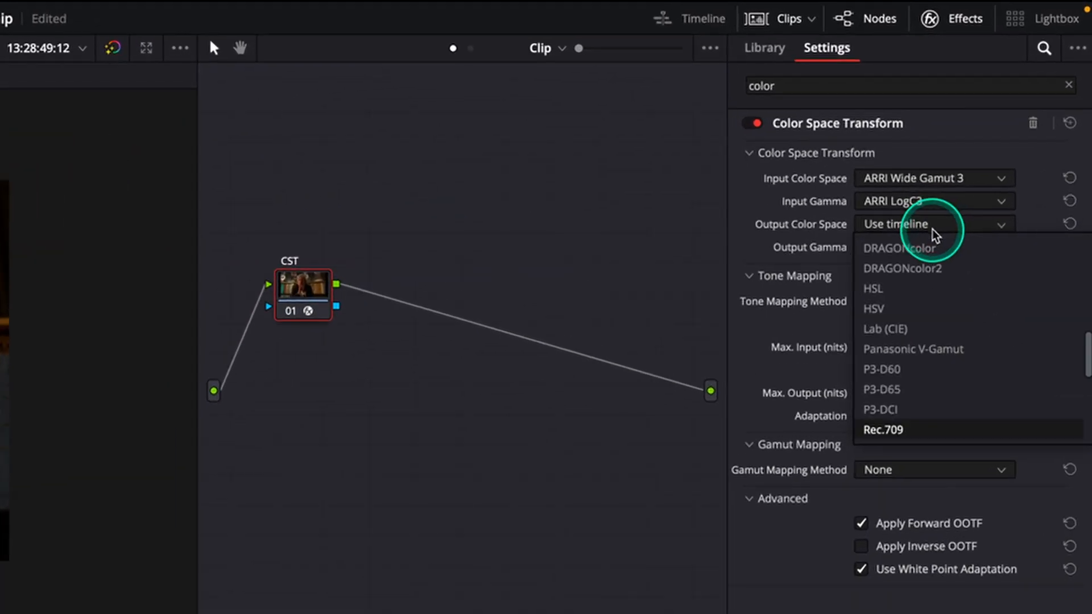
left_click(915, 429)
left_click(943, 251)
key("g")
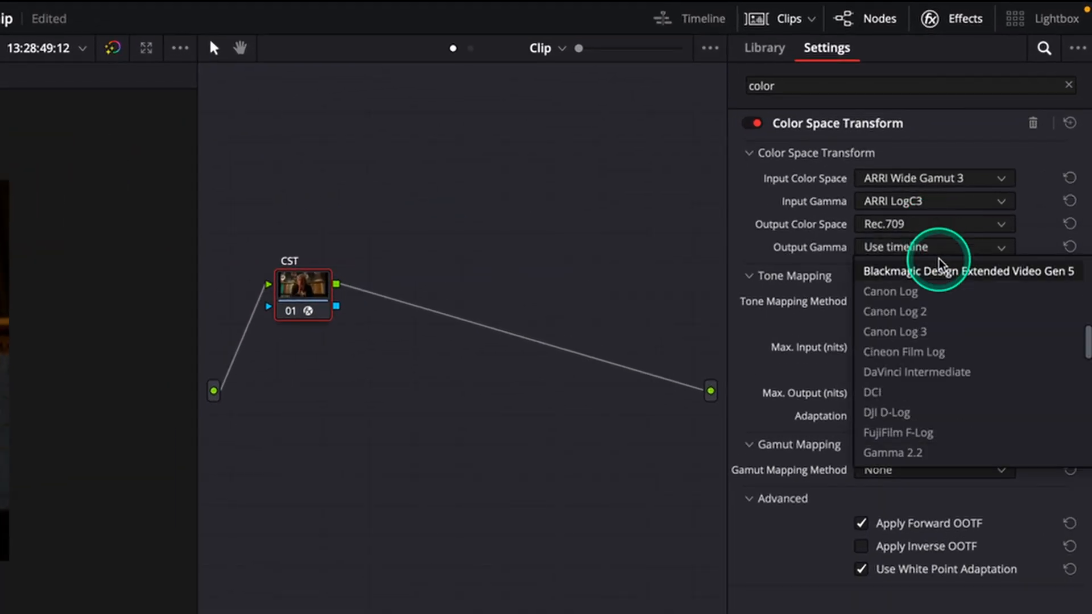
scroll(944, 430, "down", 2)
left_click(934, 429)
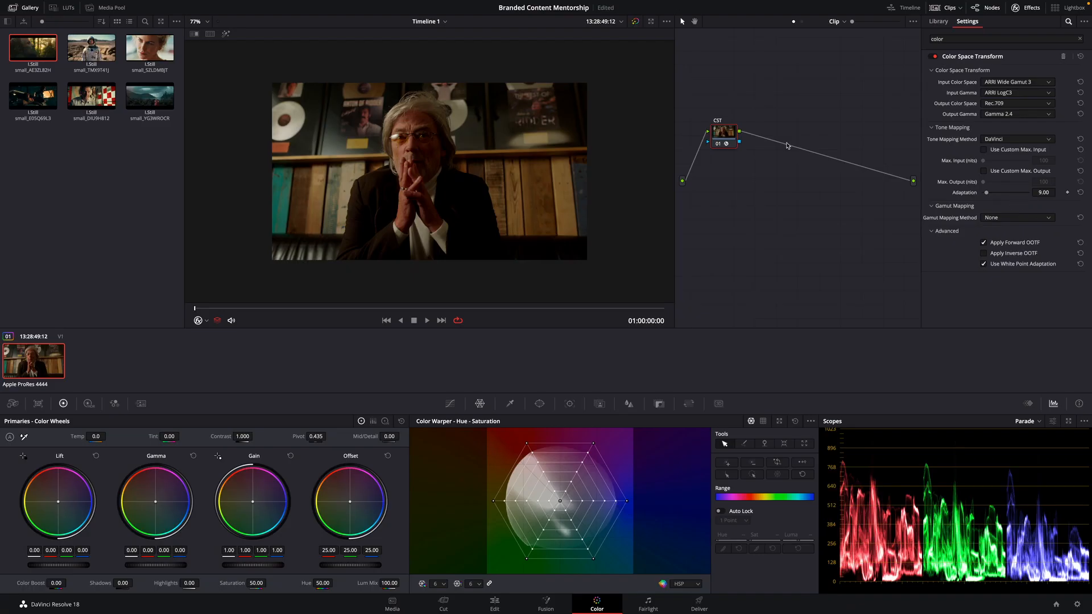
Insert a serial node before the CST node, label it EXPOSURE, and place the CST node further along the chain
key("ctrl+s")
left_click_drag(725, 140, 767, 163)
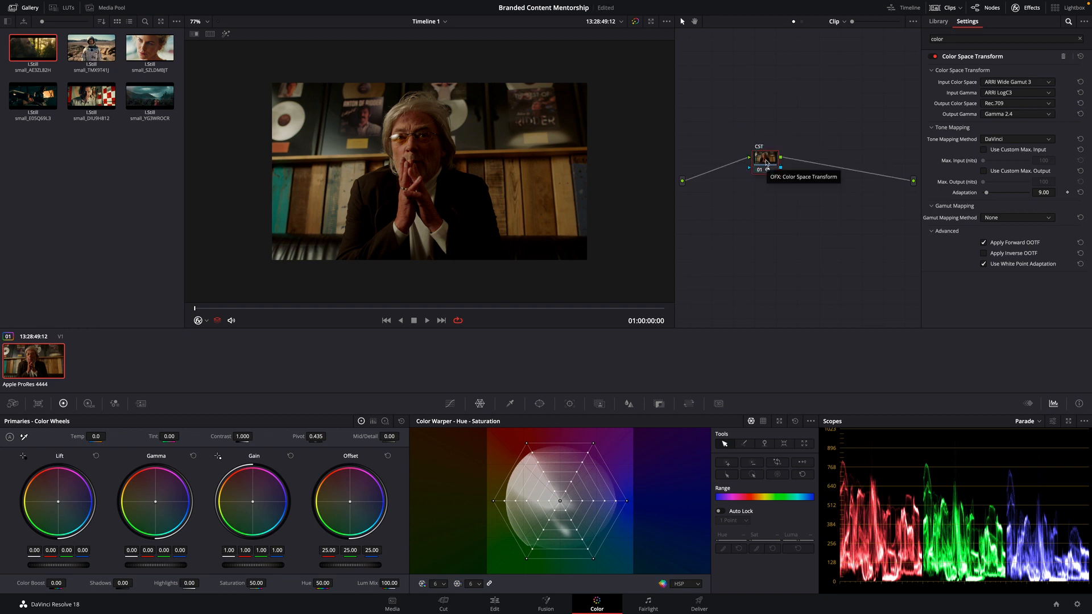
left_click(767, 163)
key("shift+s")
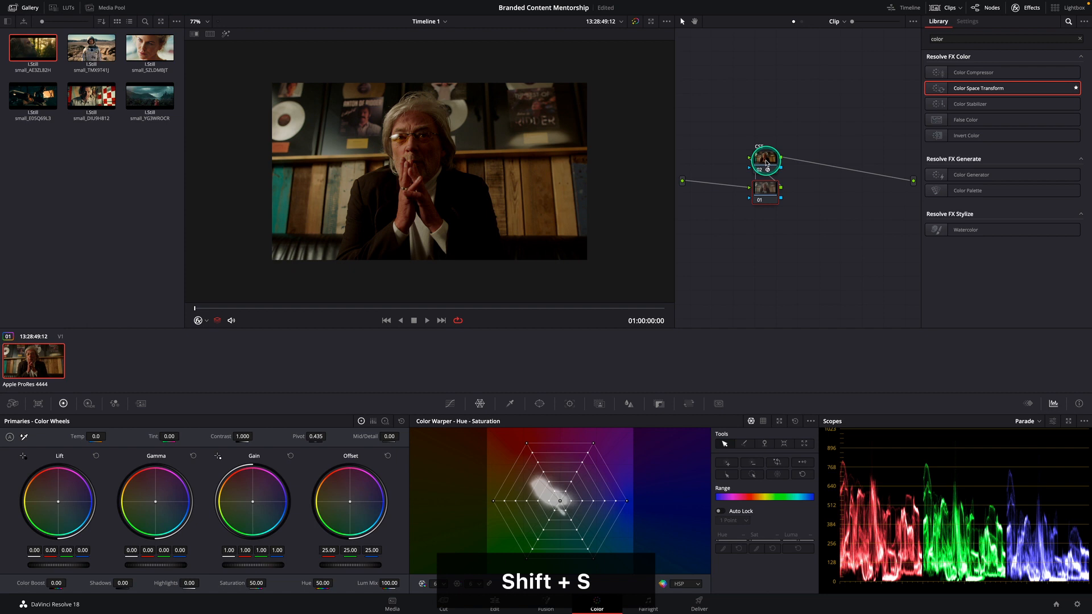
type("EXPOSURE")
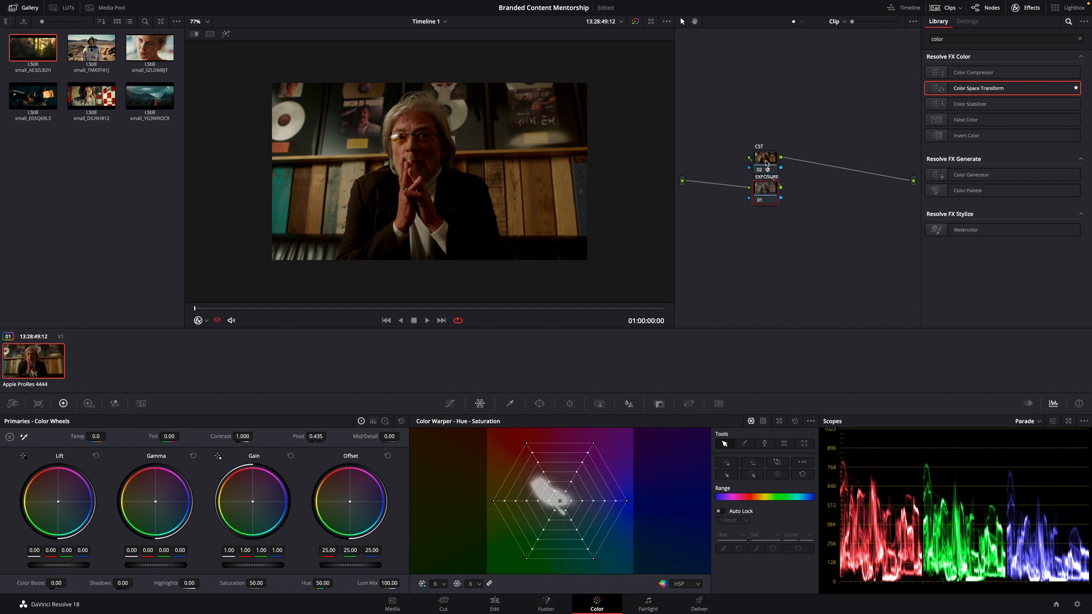
left_click(768, 162)
left_click_drag(772, 160, 875, 111)
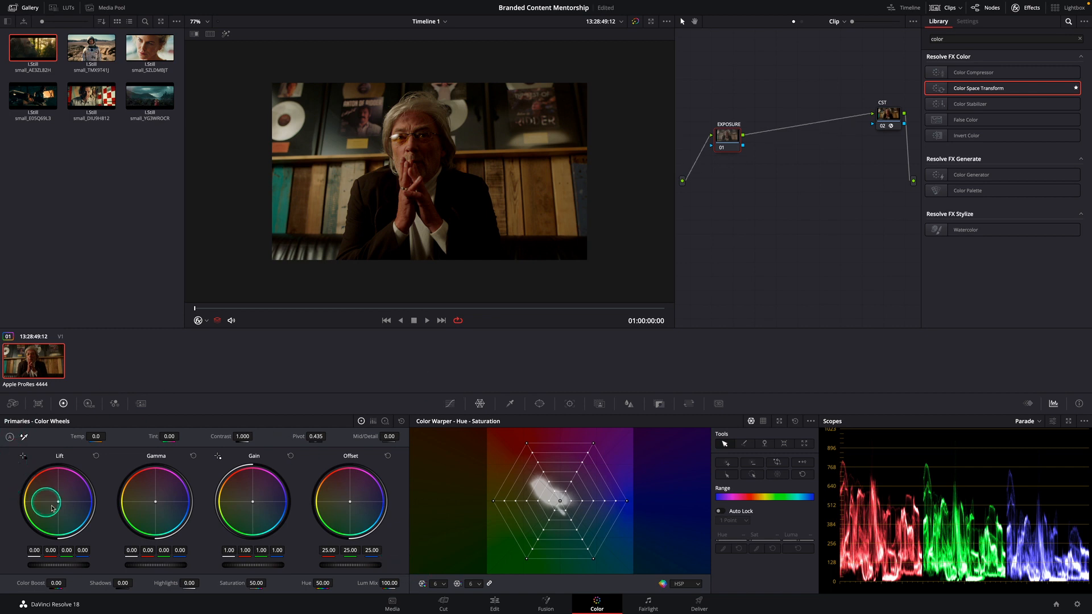
Balance the EXPOSURE node's primaries with Offset 37.45, Lift -0.05, Gamma 0.04 and Gain 1.06
left_click_drag(361, 565, 533, 566)
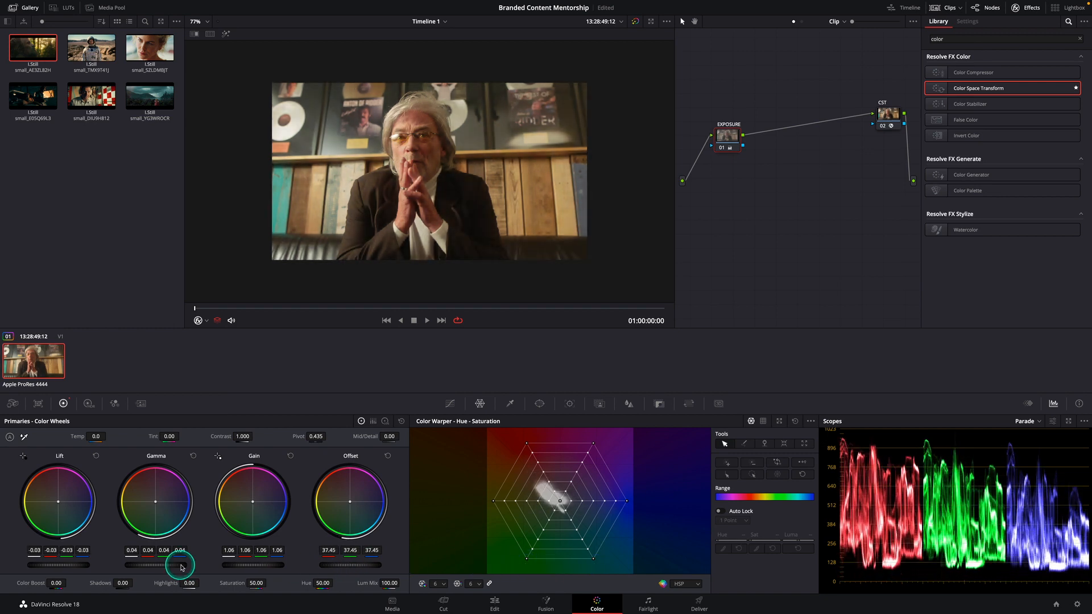
left_click_drag(77, 567, 63, 567)
left_click_drag(296, 569, 273, 567)
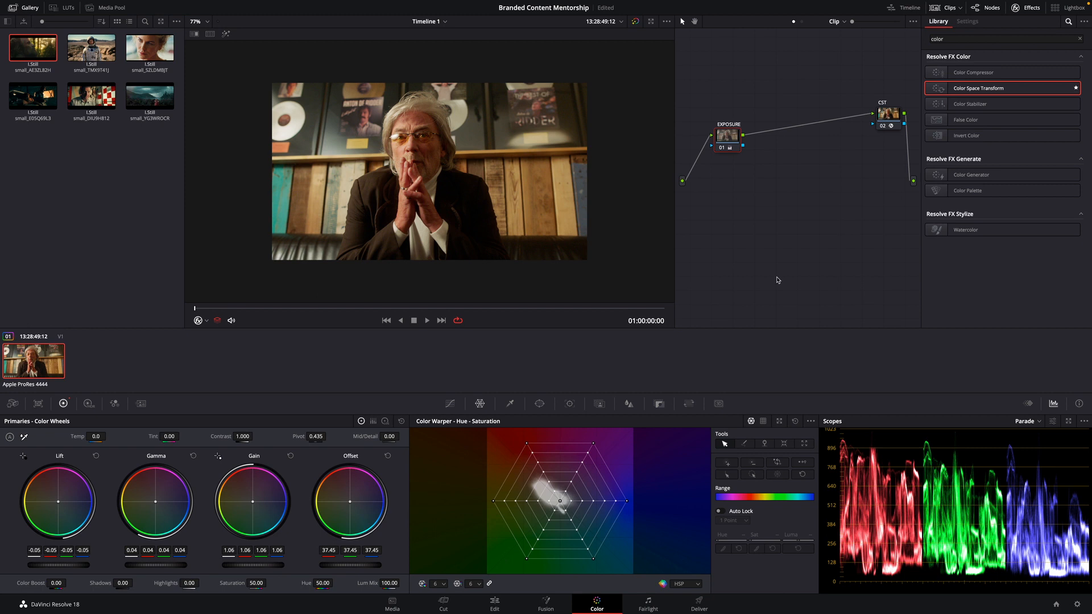
Add three serial nodes between EXPOSURE and CST, and label node 02 for white balance
key("alt+s")
key("alt+s")
key("alt+s")
left_click(777, 137)
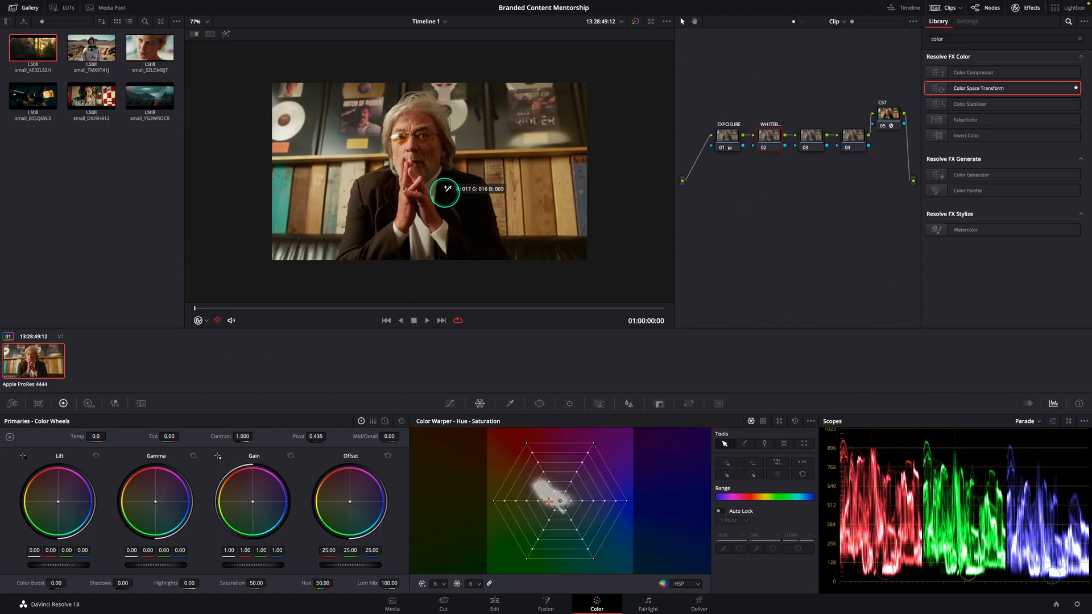
White-balance node 02 from a color sampled on the clip, and refine Temp to about -542.6 and Tint against the Waveform scope
left_click(418, 208)
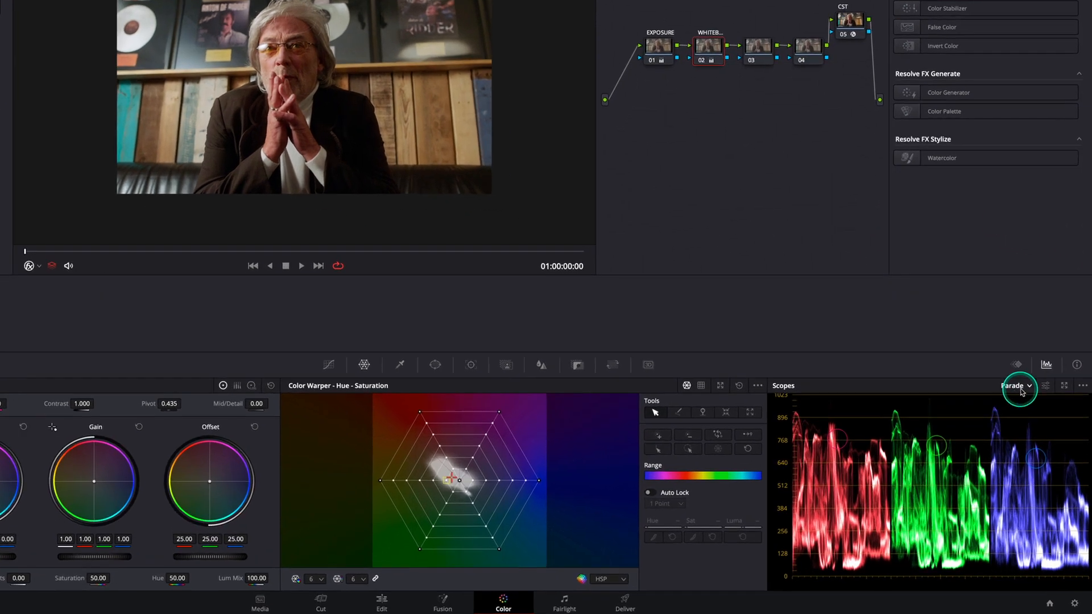
left_click(1031, 423)
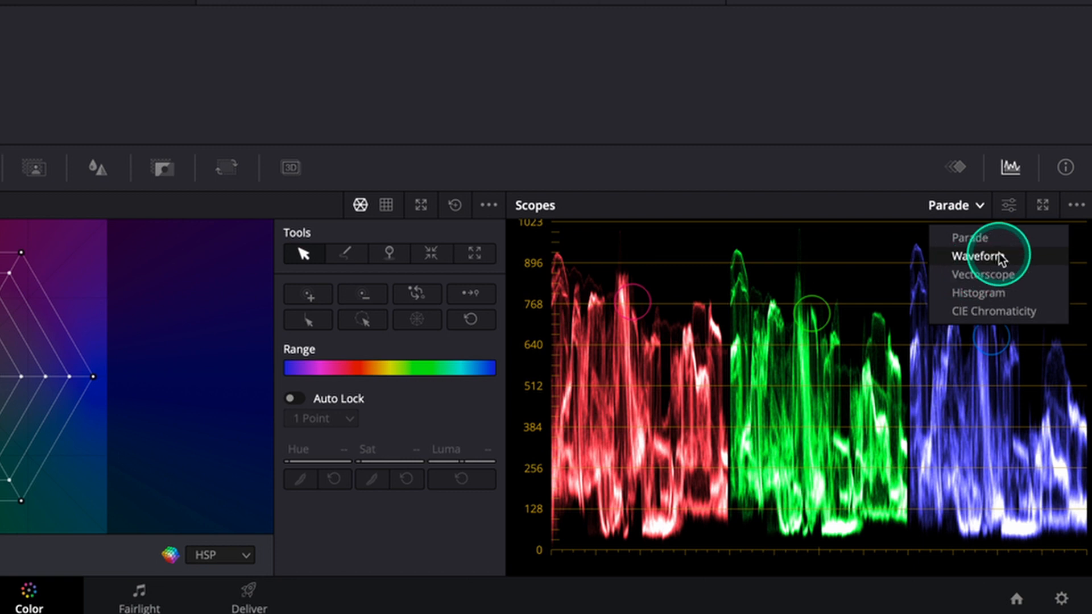
left_click(999, 293)
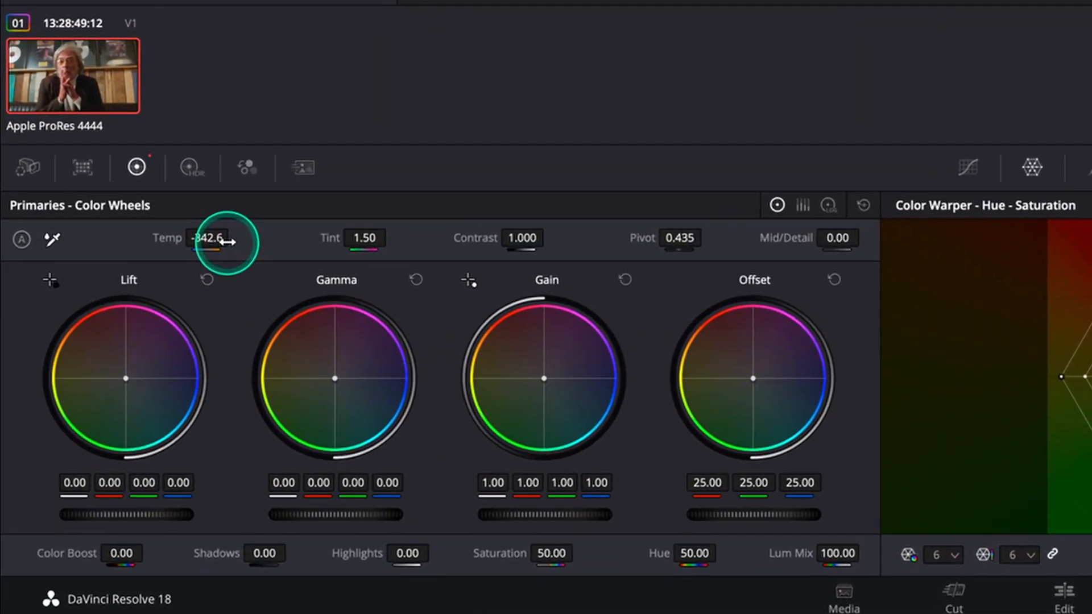
left_click_drag(217, 242, 212, 240)
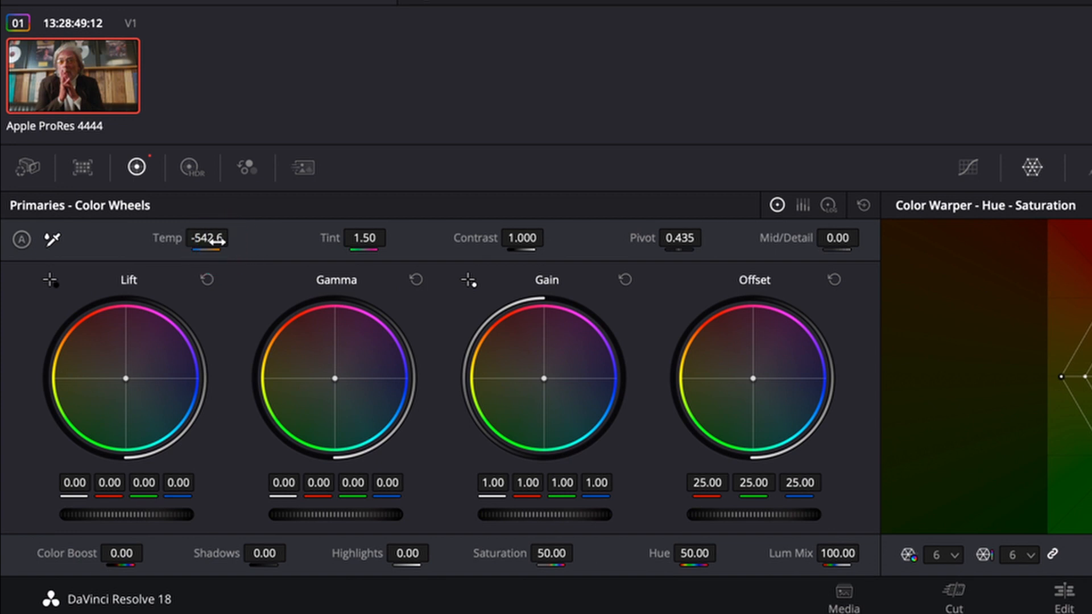
left_click_drag(367, 239, 368, 237)
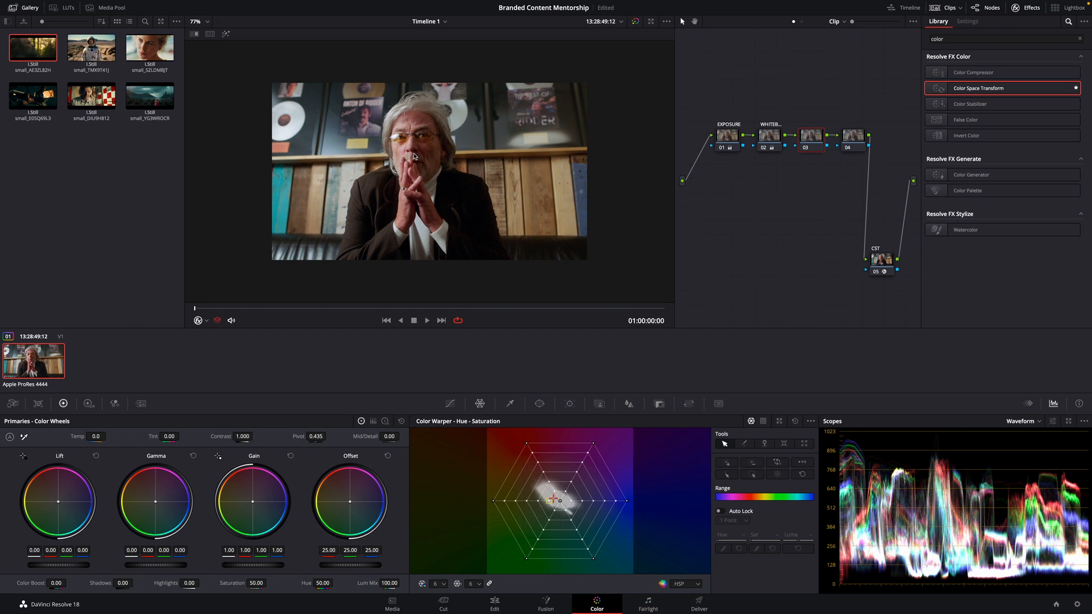
Add a parallel node alongside node 04 and arrange node 03 ahead of the two parallel nodes
key("shift+apostrophe")
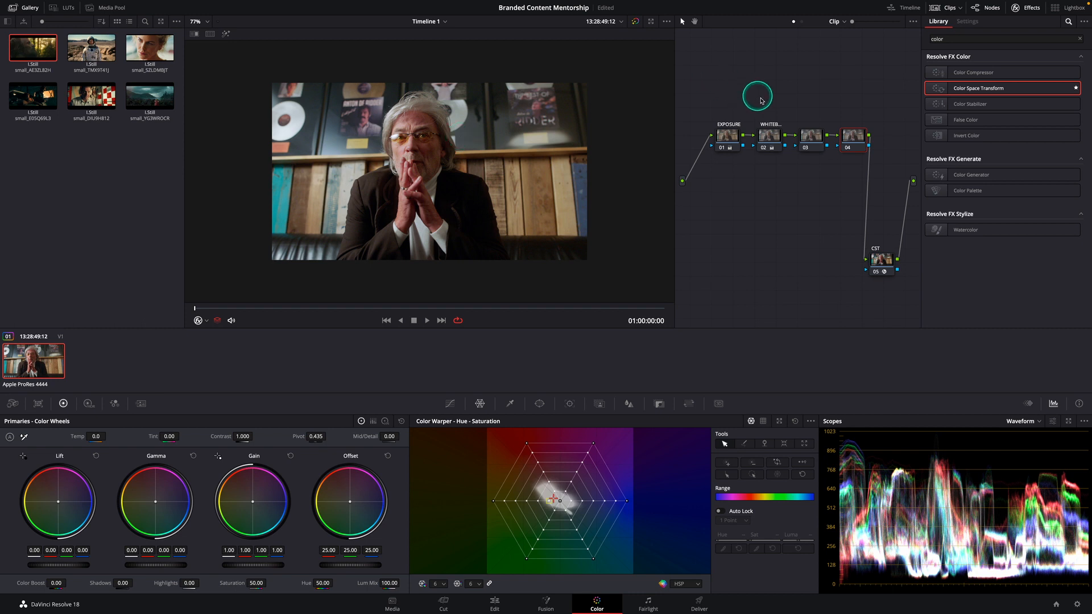
left_click_drag(853, 137, 727, 205)
key("alt+p")
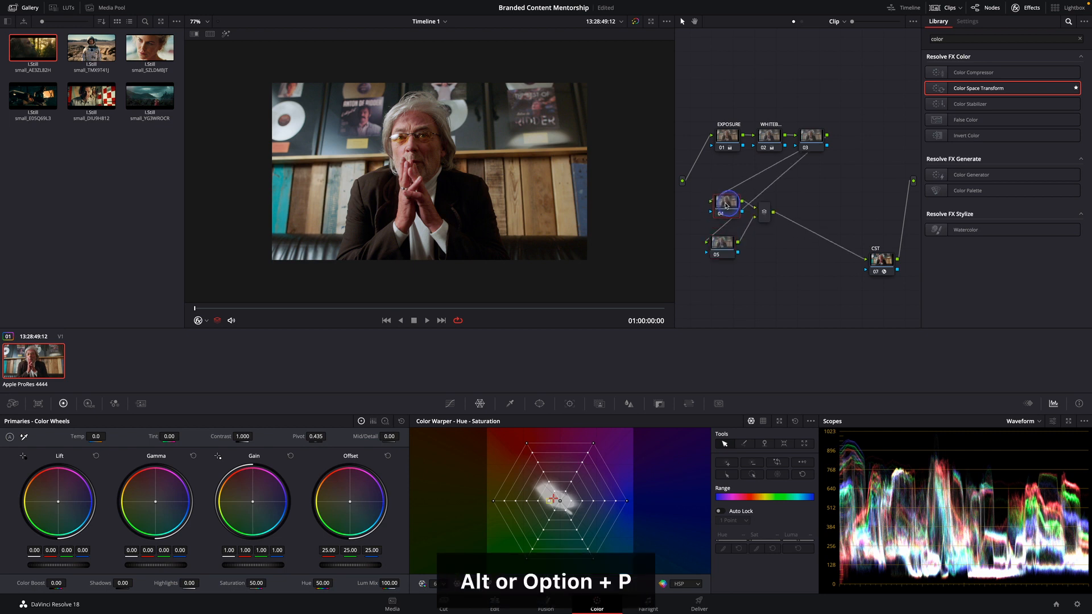
left_click_drag(797, 205, 710, 248)
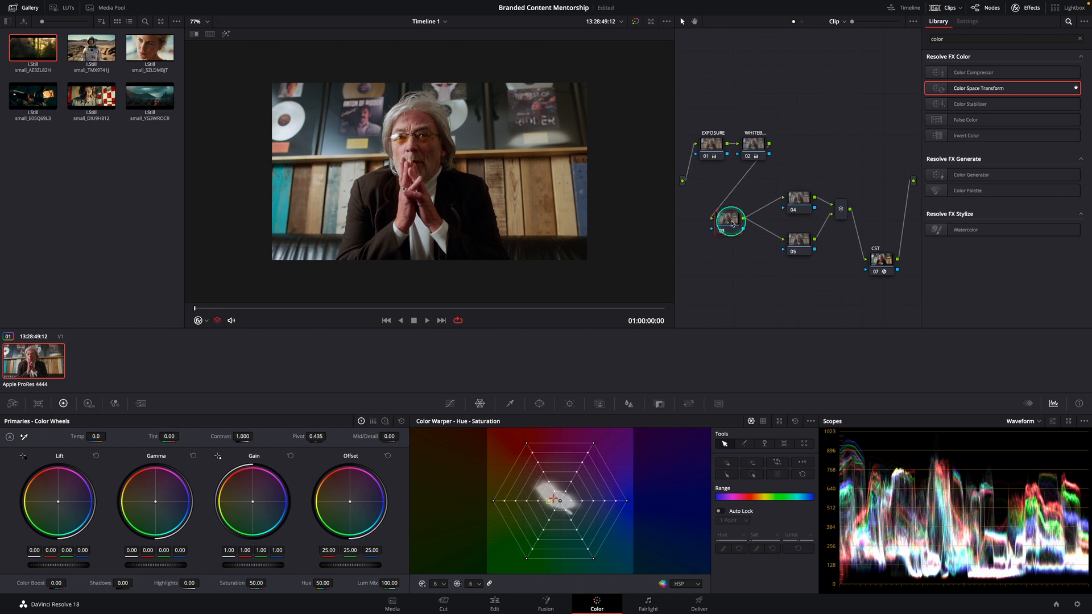
mouse_move(732, 225)
left_mouse_down()
mouse_move(744, 211)
mouse_move(723, 219)
left_mouse_up()
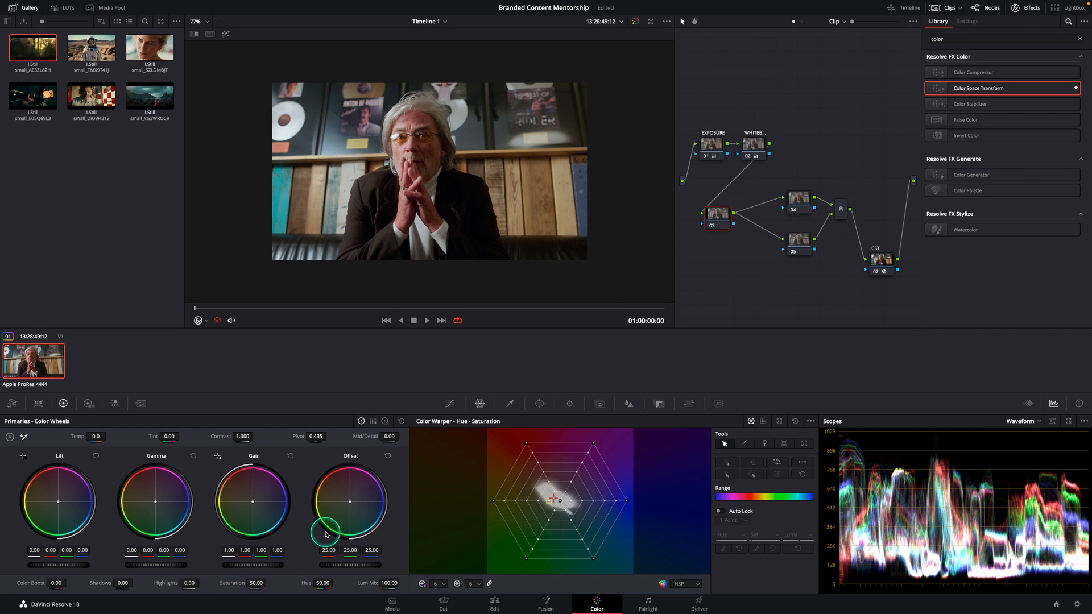
Try a strong blue Offset tint on node 03 and reset it
left_click_drag(351, 502, 358, 505)
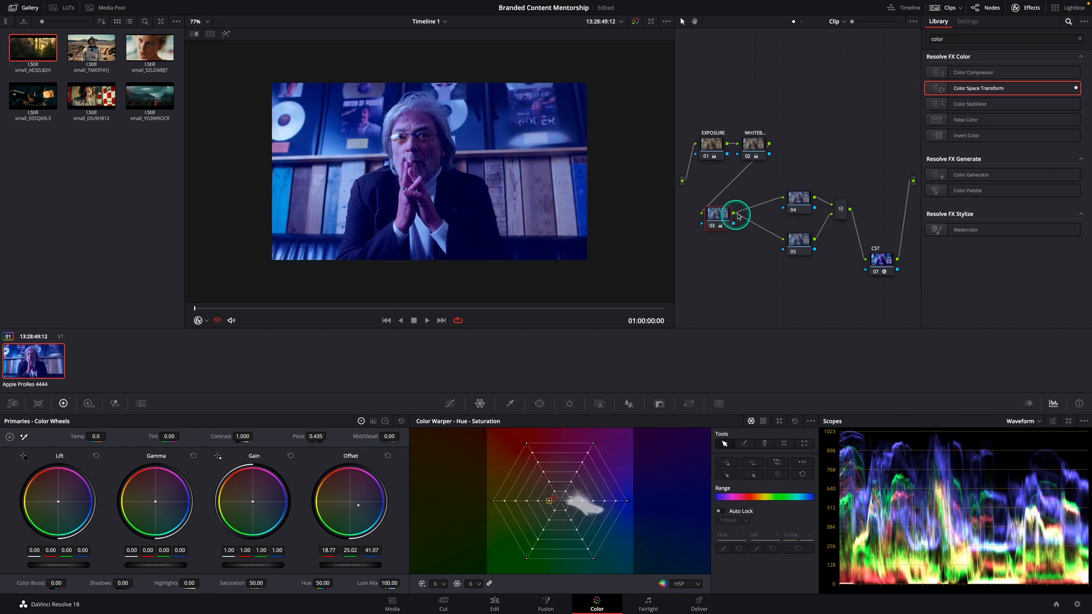
left_click(388, 456)
Reposition nodes 03, 04 and 05 in the parallel branch and push node 04's Offset color toward orange
left_click_drag(718, 215, 725, 213)
left_click_drag(799, 240, 791, 258)
left_click_drag(802, 199, 793, 199)
left_click_drag(350, 504, 342, 492)
left_click_drag(795, 199, 793, 192)
left_click_drag(796, 263, 792, 243)
key("alt+p")
key("alt+p")
key("ctrl+z")
key("ctrl+z")
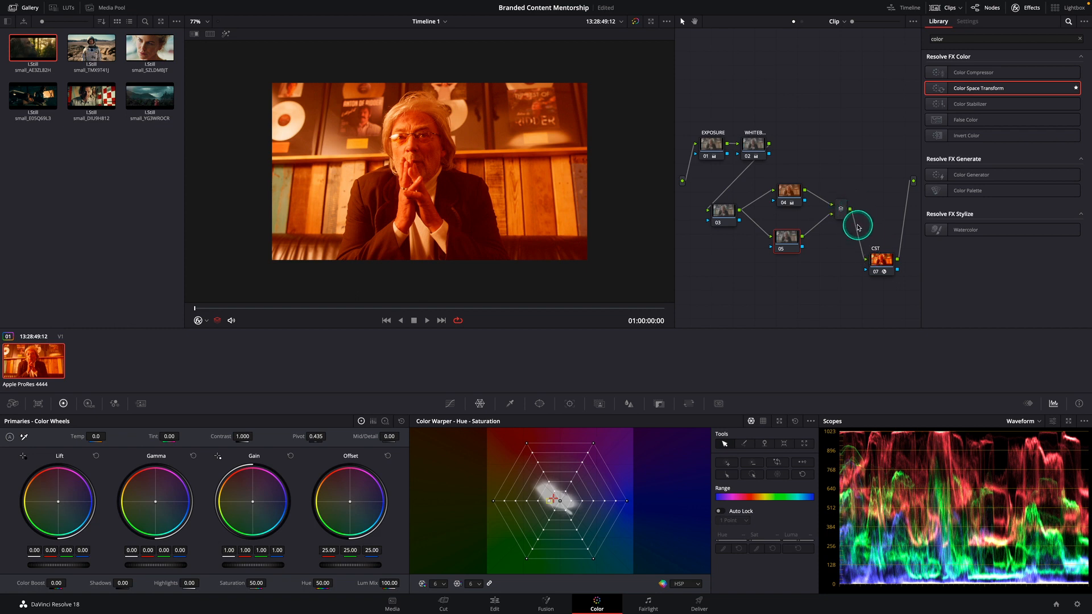
Label node 04 REMAP and display the Vectorscope with its skin tone indicator
left_click(783, 196)
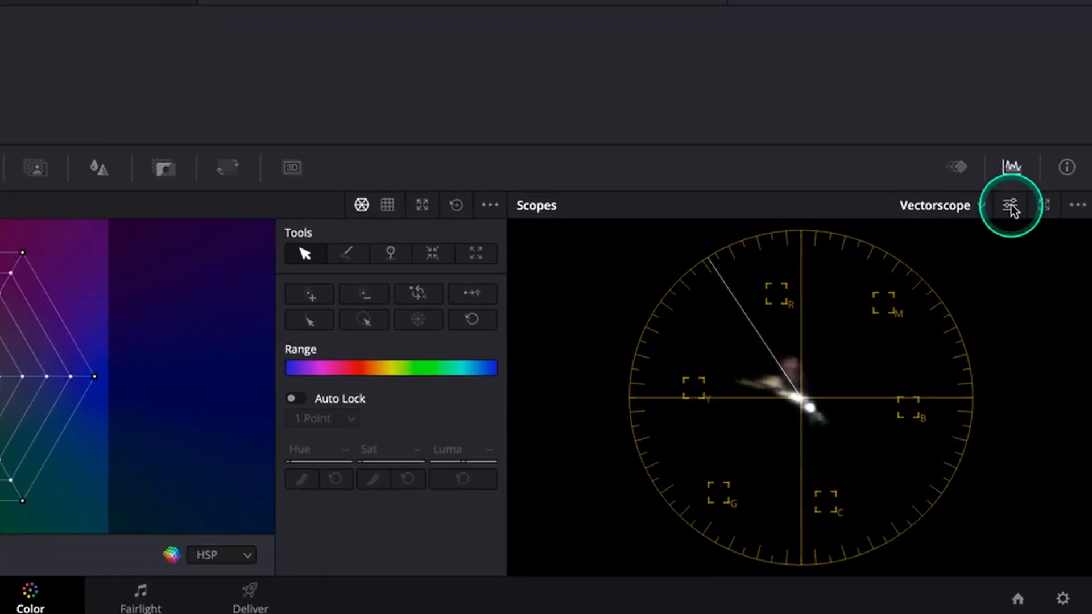
left_click(1053, 421)
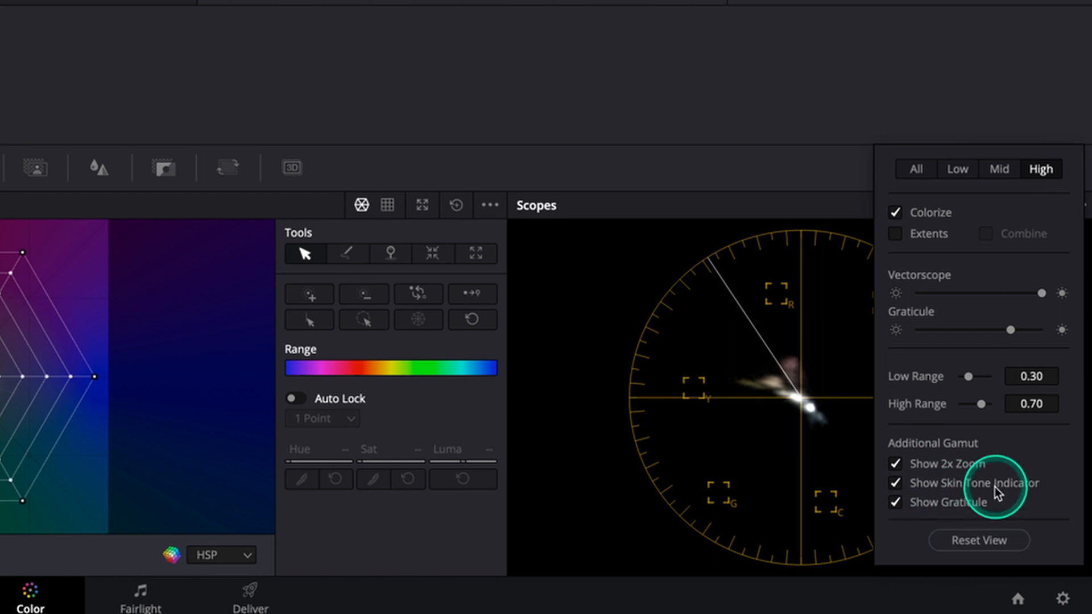
left_click(719, 25)
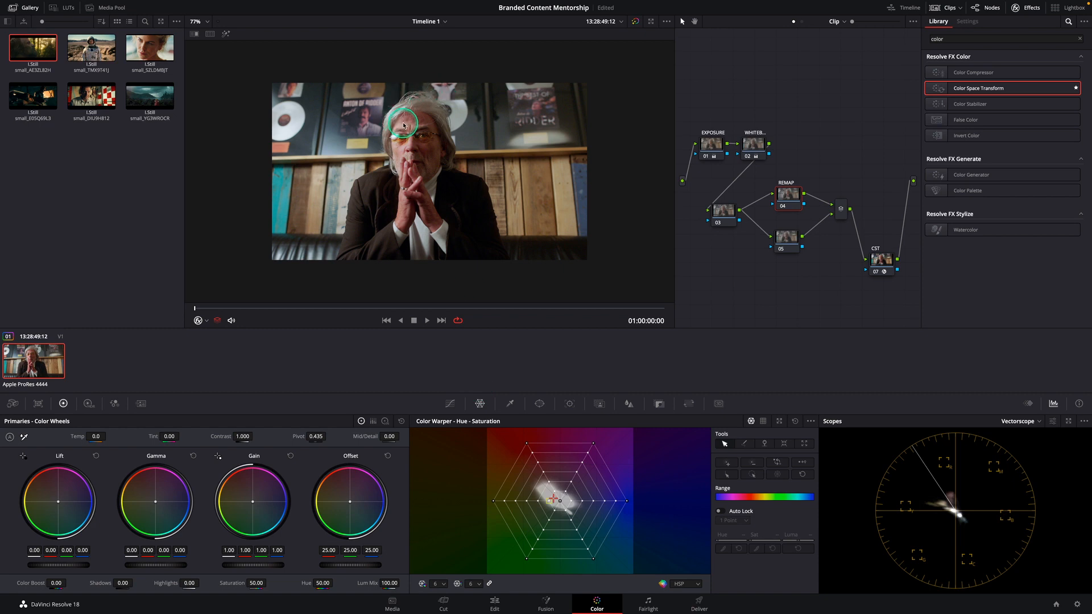
Enable the Qualifier viewer overlay and pull the forehead skin tone in REMAP's Color Warper to about hue 0.97 and saturation 0.25
left_click(202, 320)
left_click(219, 344)
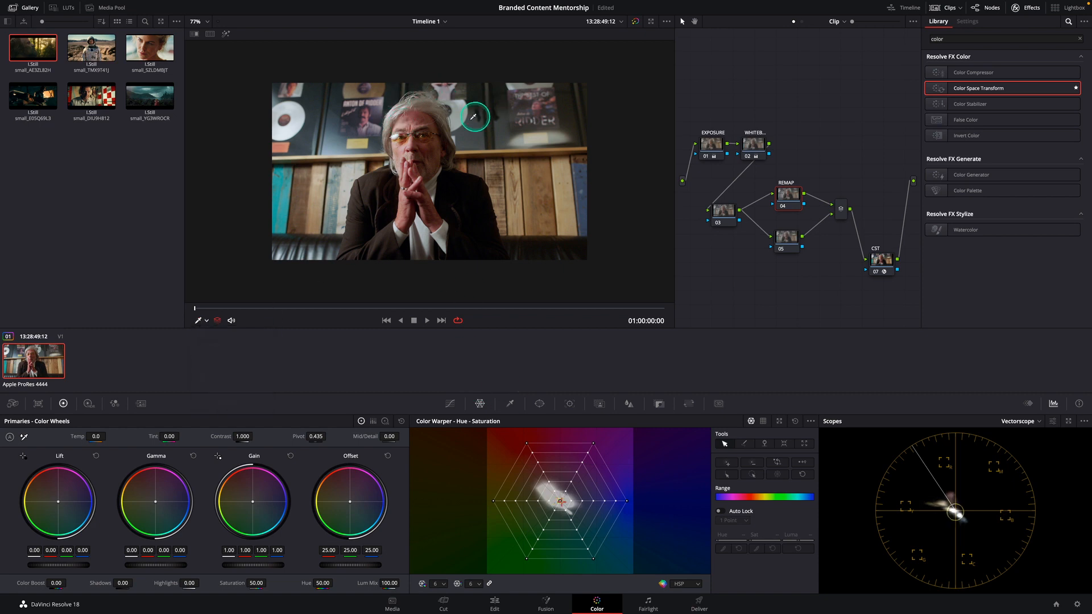
left_click(406, 122)
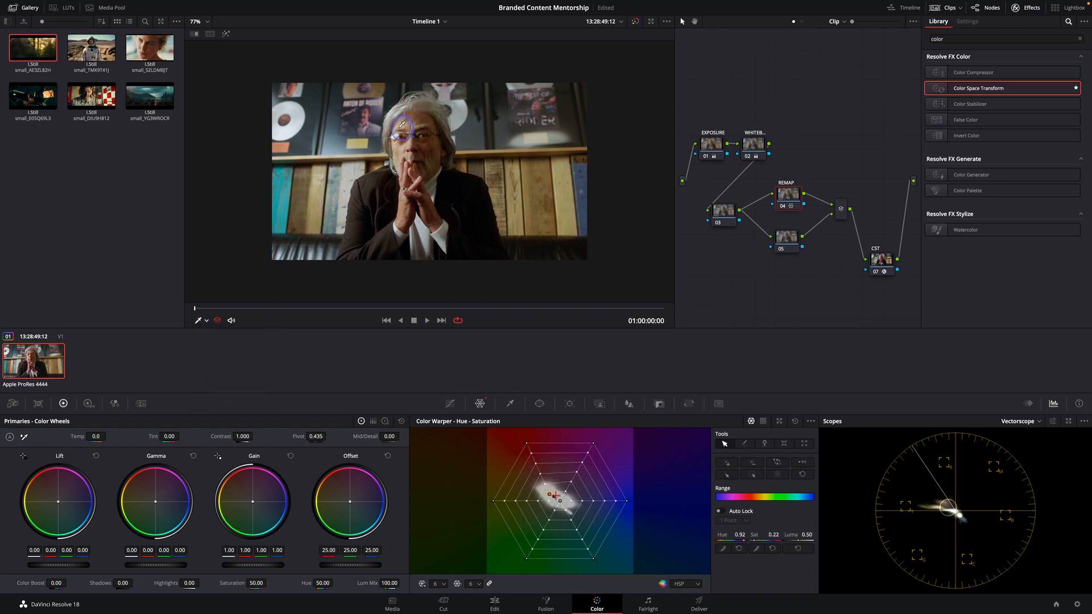
left_click_drag(403, 126, 404, 120)
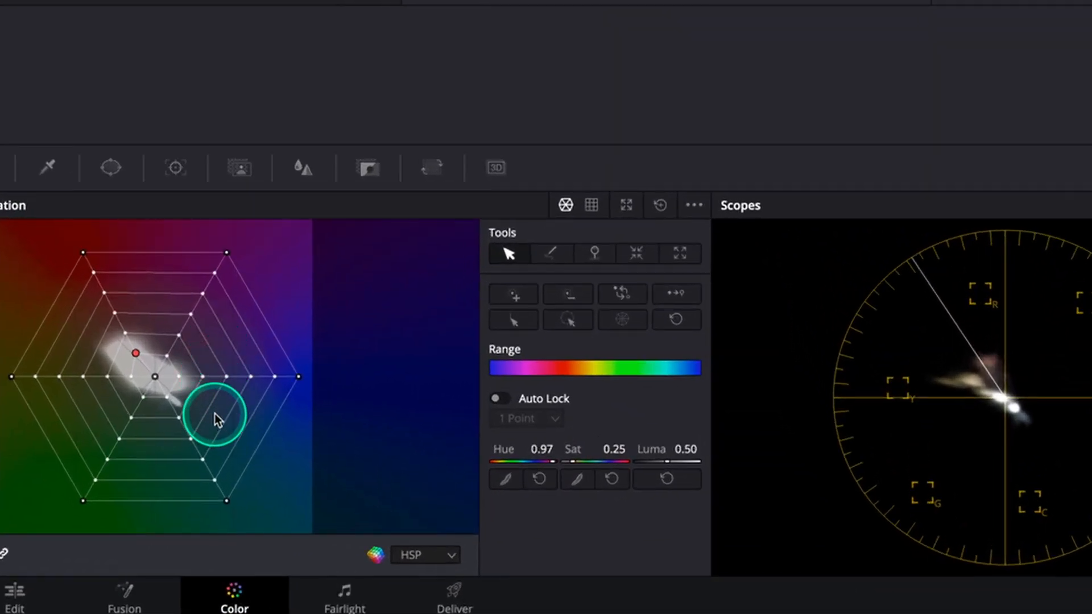
Refine REMAP's skin tone point to hue 0.98 and saturation 0.20 and set the Color Warper grid resolution to 8
left_click_drag(137, 359, 141, 361)
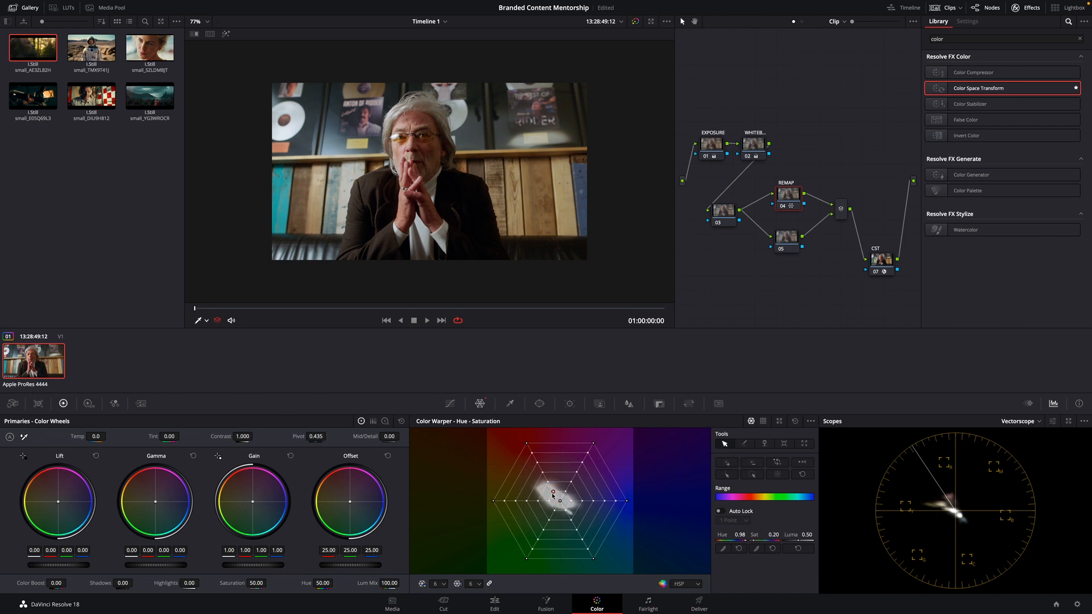
left_click(476, 585)
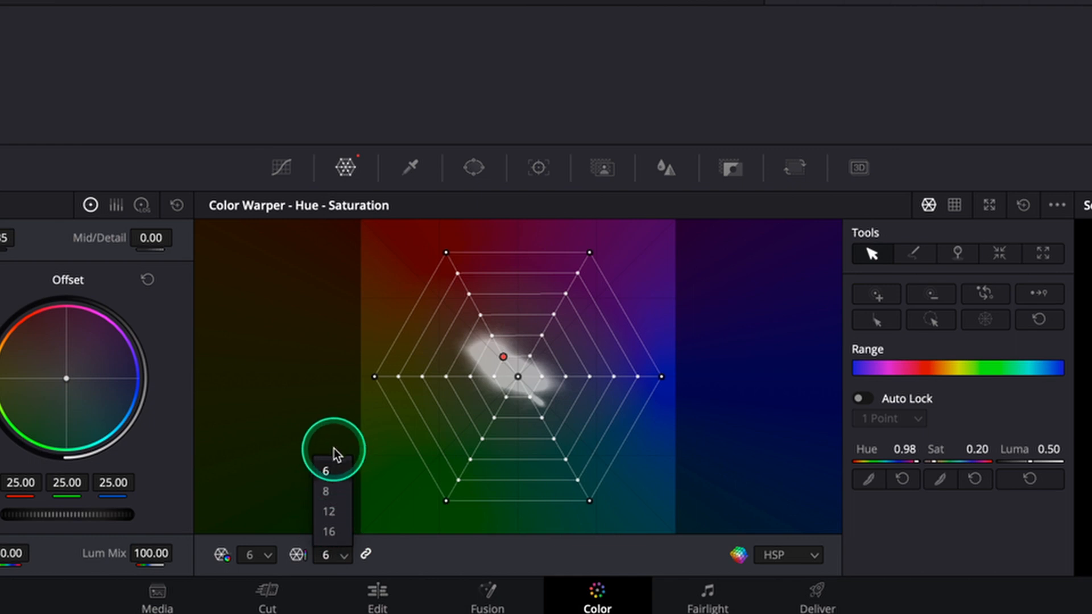
left_click(326, 492)
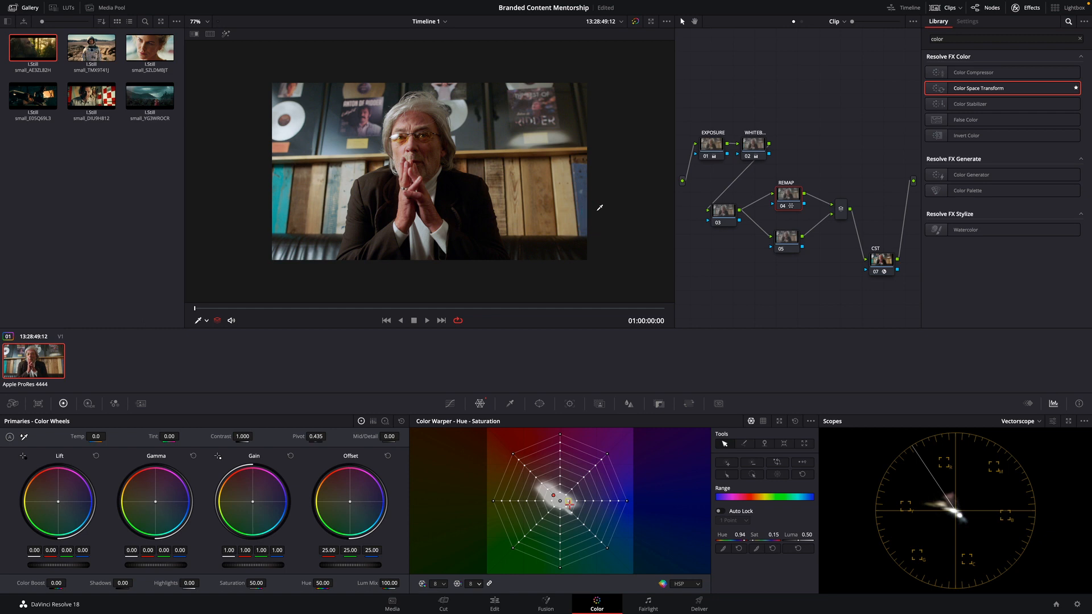
Label node 05 SATURATION and shift the teal wall panel color in its Color Warper to hue 0.43 and saturation 0.11
left_click(789, 238)
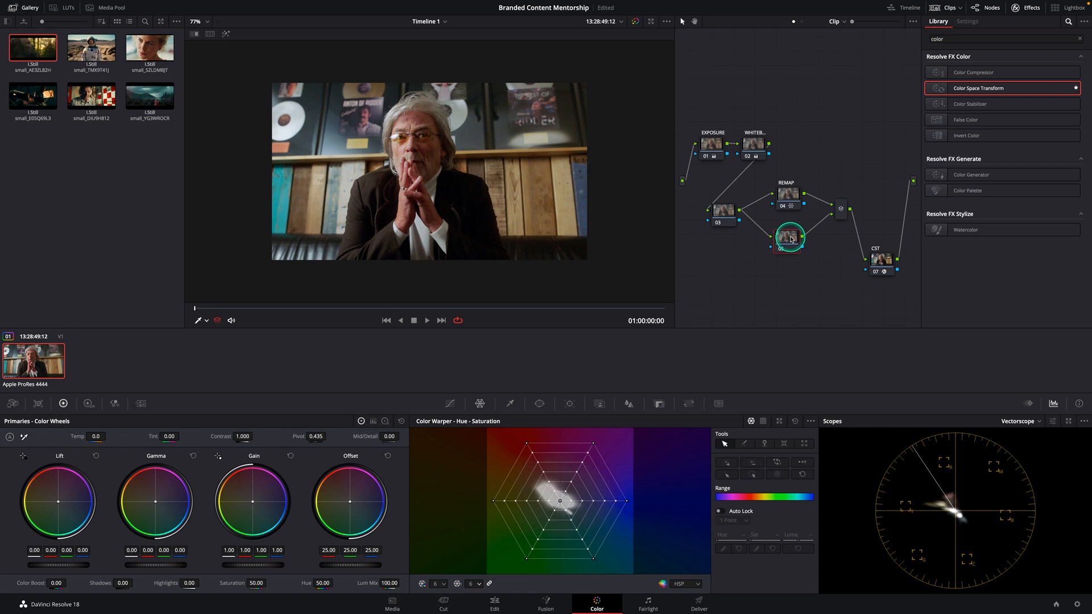
type("SATURATION")
key("Return")
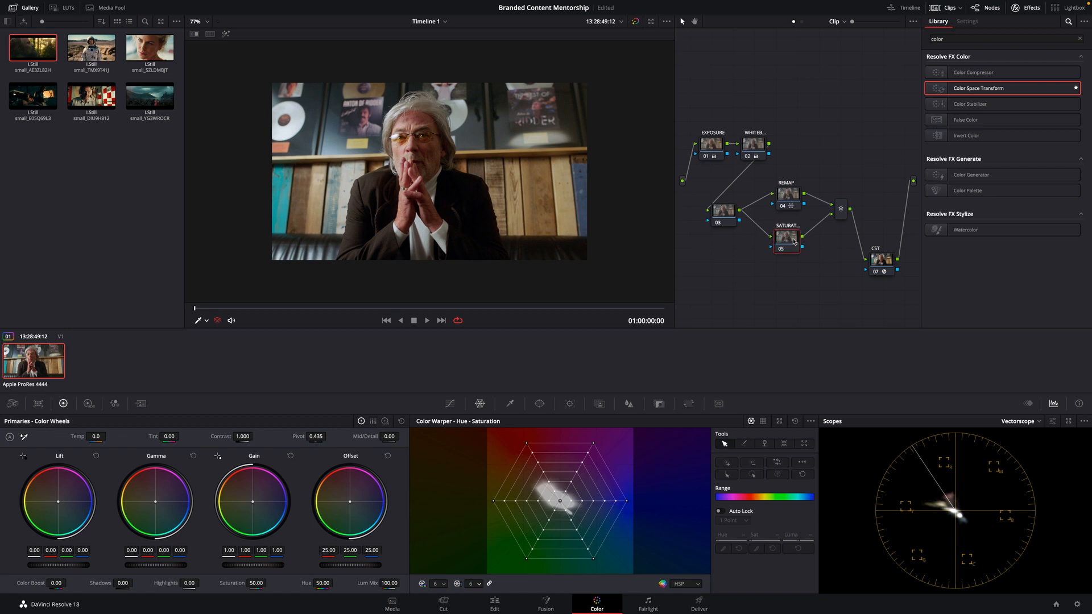
left_click(280, 179)
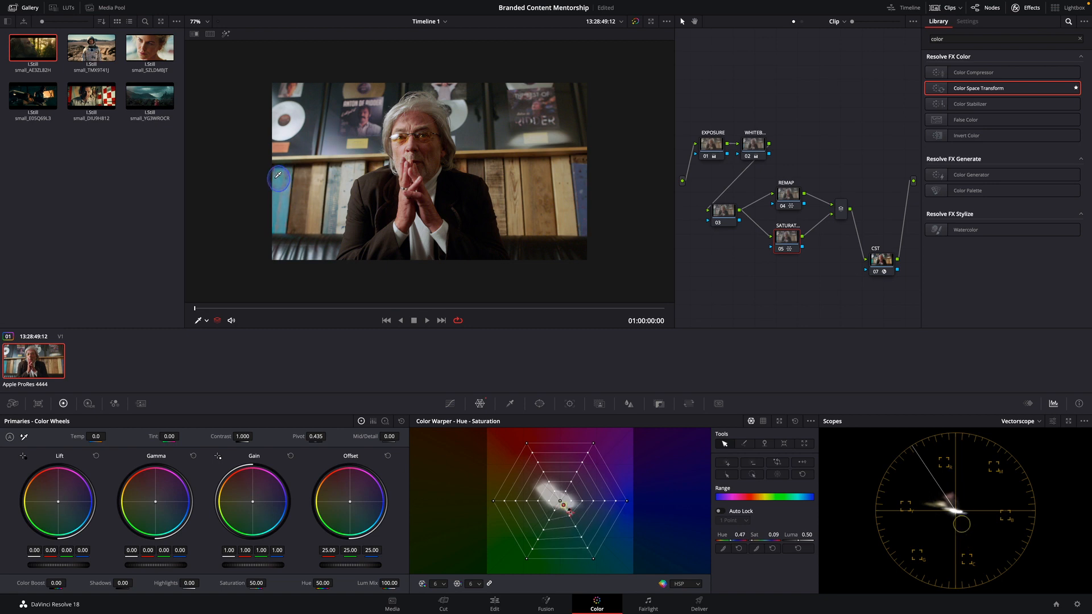
Make room before the CST node, add a serial node after the Parallel Mixer and label it LOOK
left_click(806, 210)
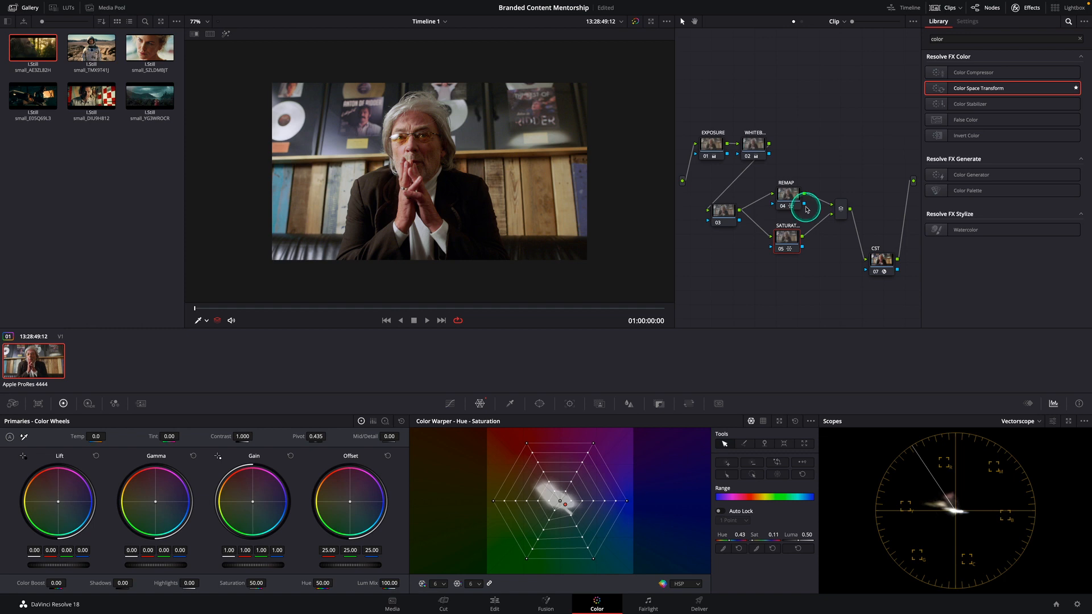
left_click(772, 212)
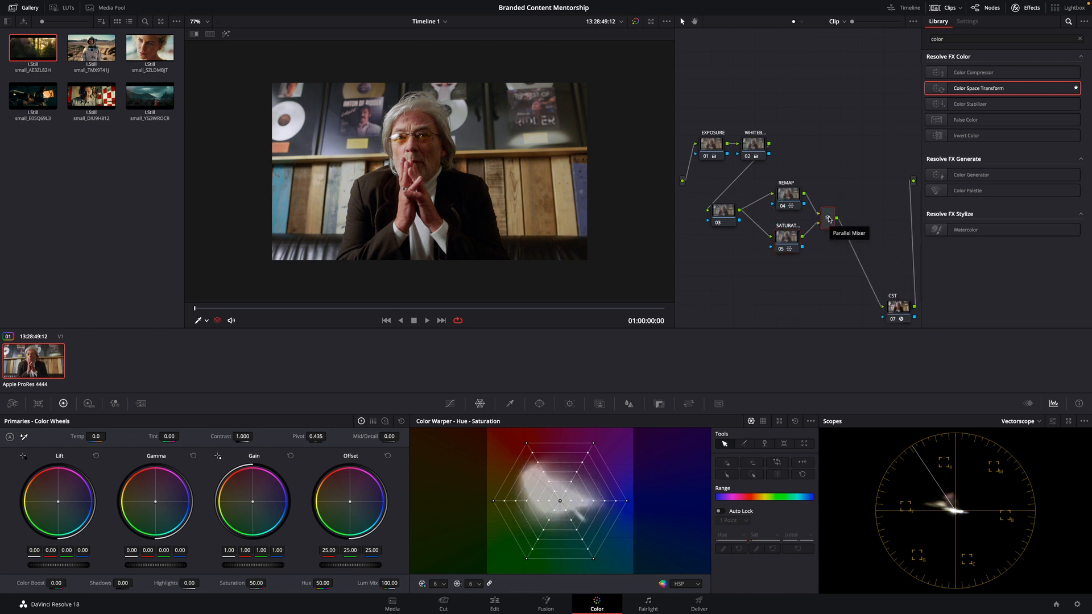
key("alt+s")
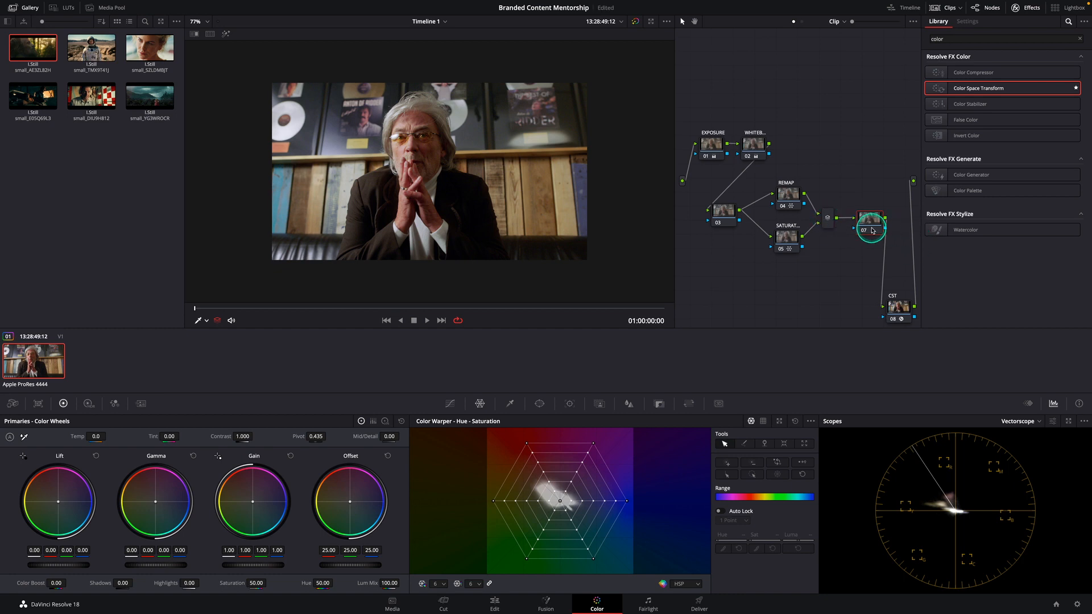
type("ok")
key("Return")
Balance the LOOK node's RGB with Gain at 0.97/1.01/0.99, Gamma at 0.02/0.00/-0.02 and Lift at -0.01/0.00/0.02
left_click(882, 222)
left_click_drag(242, 489, 276, 522)
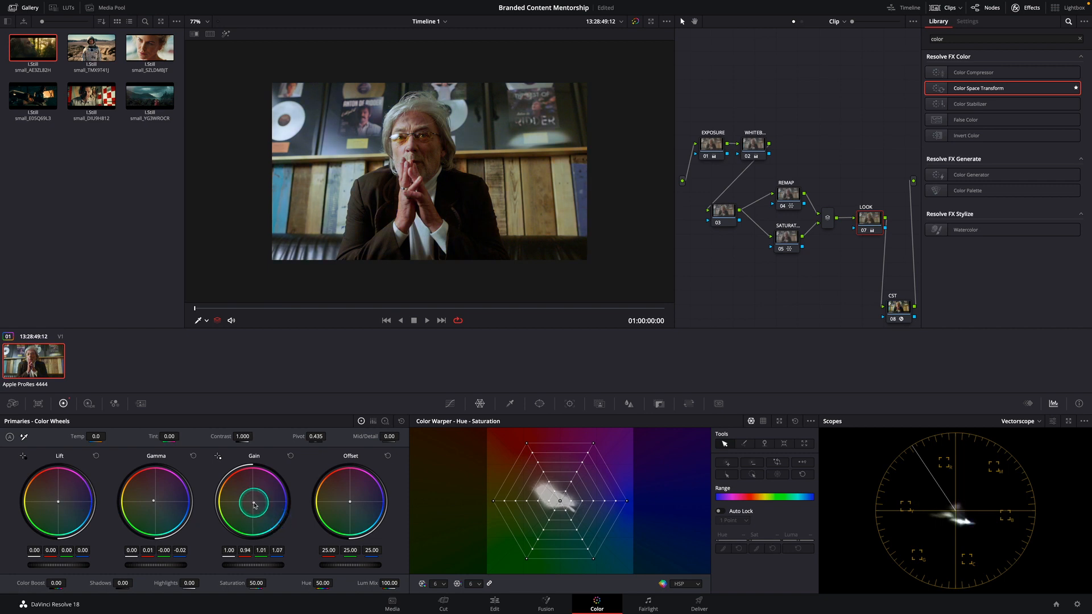
left_click_drag(147, 498, 146, 488)
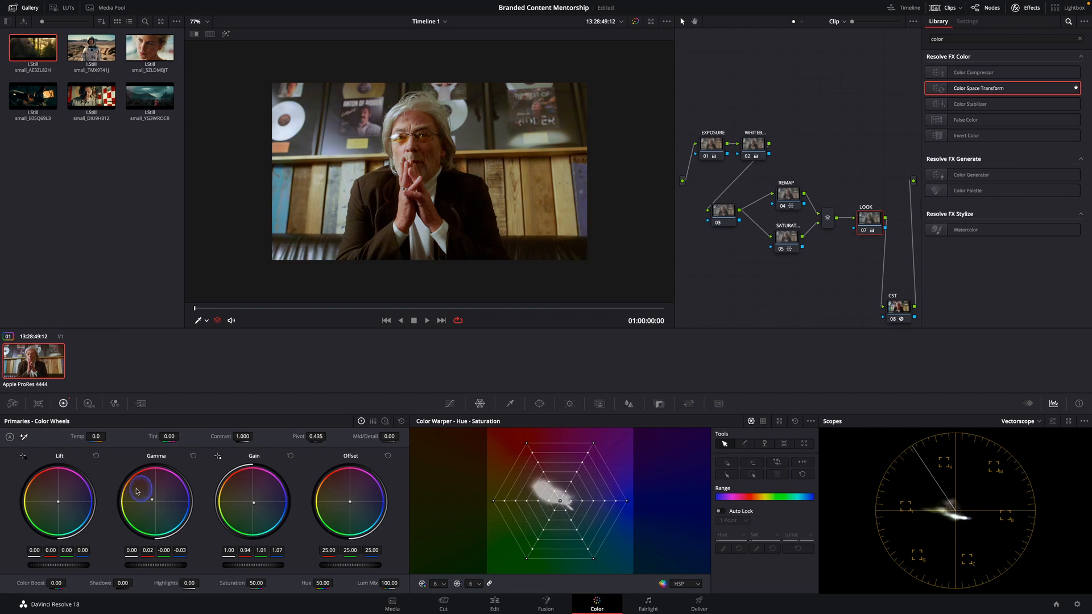
mouse_move(55, 505)
left_mouse_down()
mouse_move(72, 512)
mouse_move(59, 504)
left_mouse_up()
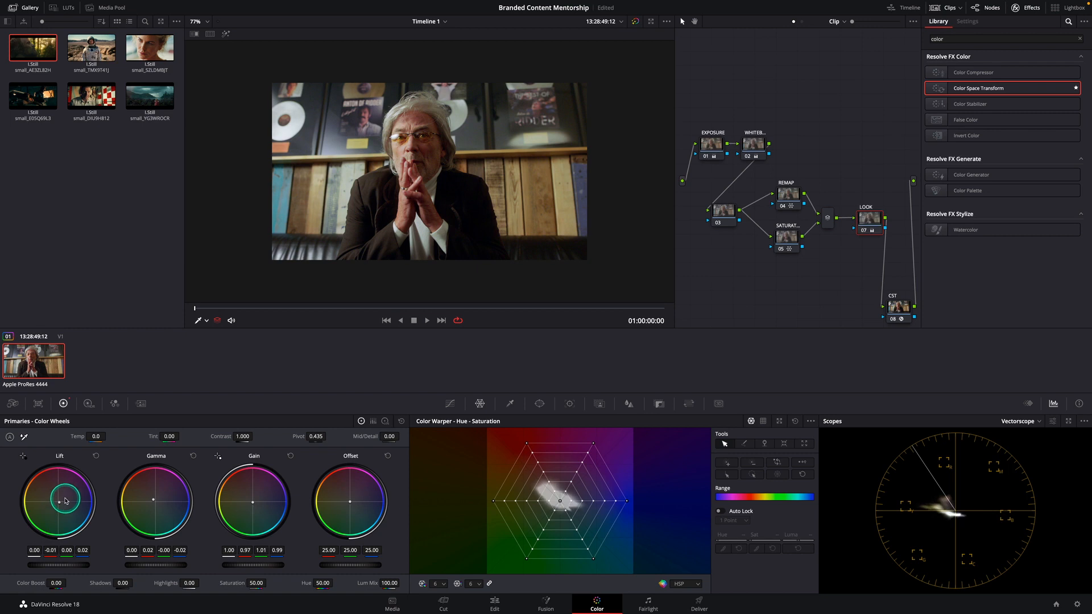
Add a serial node labelled LOOK ADJ after LOOK and tint its Log wheels, Shadow -0.07/0.00/0.10 and Highlights -0.13/0.05/-0.07
left_click(1006, 181)
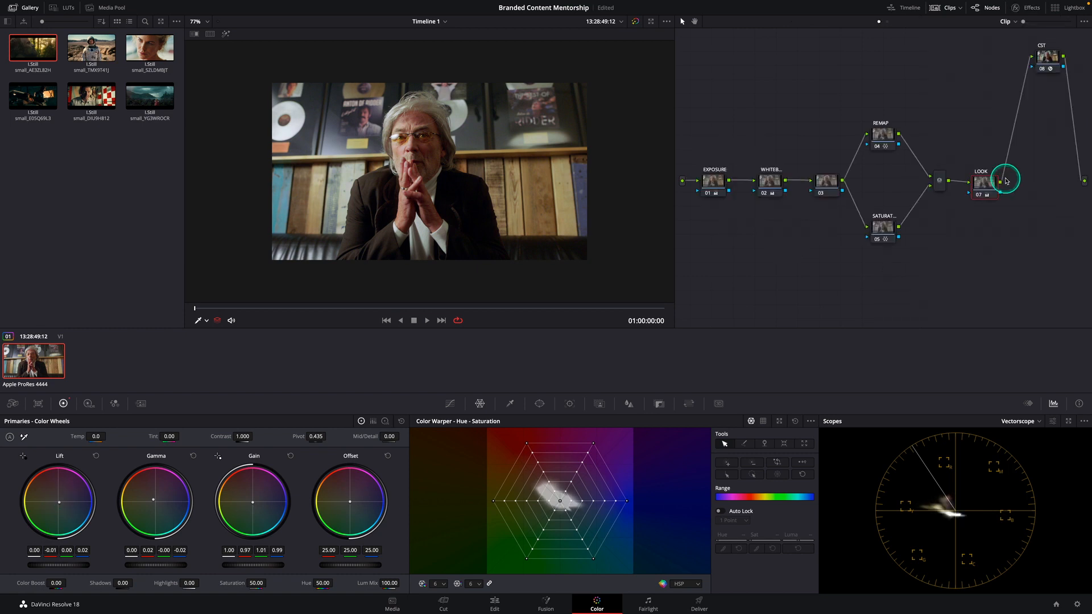
key("alt+s")
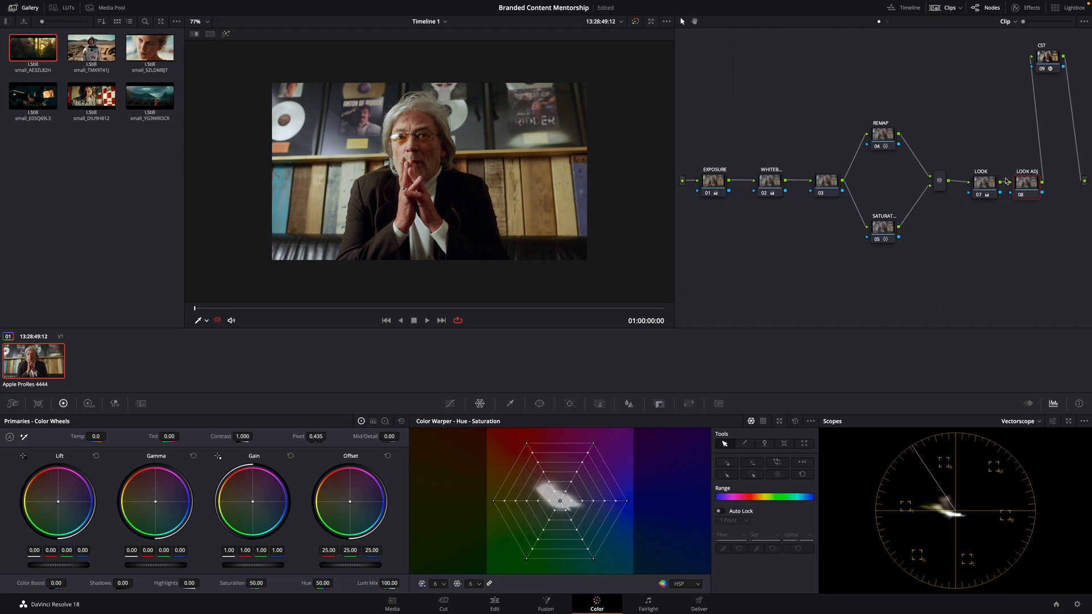
left_click(386, 423)
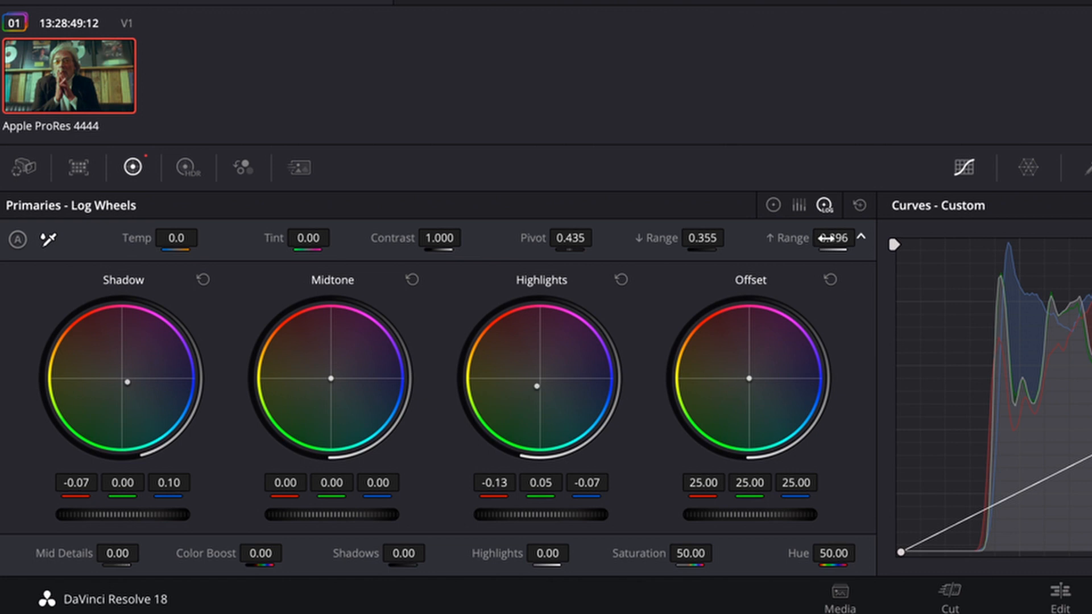
left_click_drag(833, 238, 828, 239)
left_click_drag(126, 383, 127, 385)
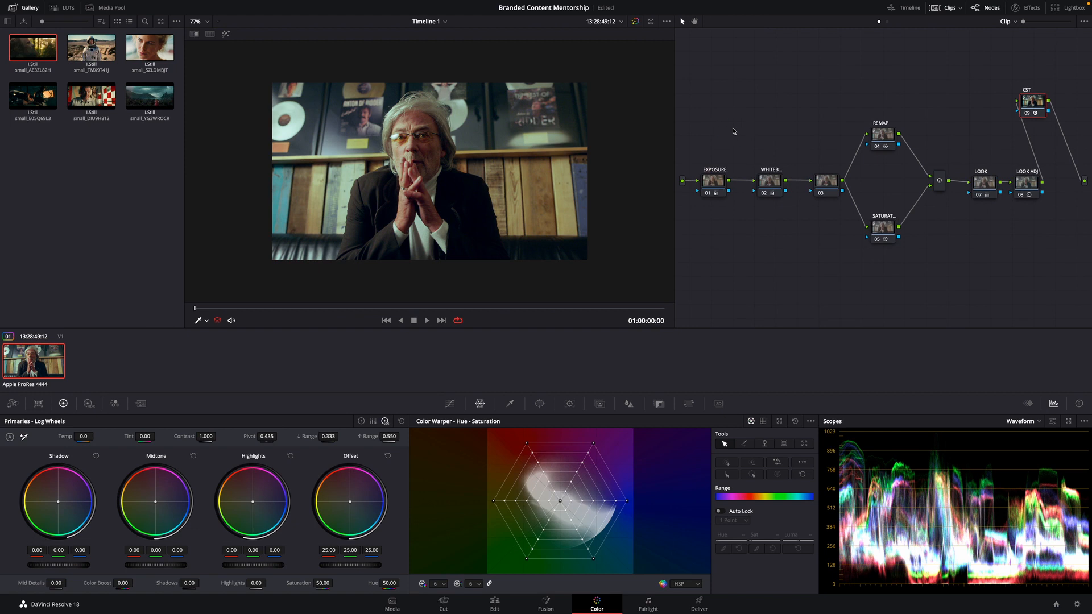
Tidy the node tree by repositioning the Parallel Mixer and lining up the CST node after LOOK ADJ
mouse_move(1039, 106)
left_mouse_down()
mouse_move(1050, 153)
mouse_move(1051, 96)
left_mouse_up()
left_click(928, 259)
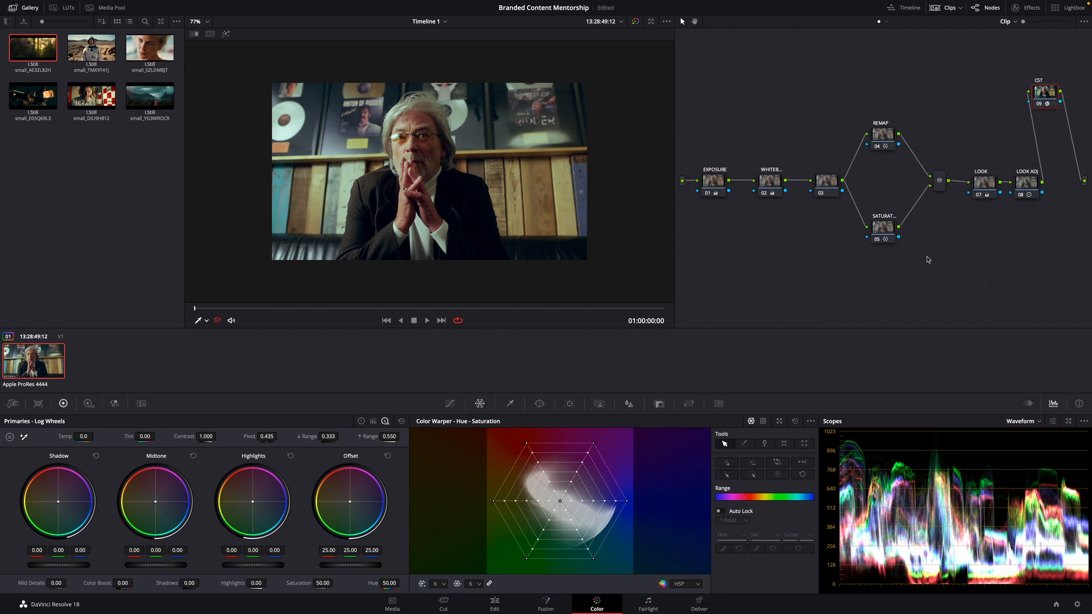
left_click_drag(944, 183, 932, 183)
mouse_move(965, 137)
left_mouse_down()
mouse_move(1056, 229)
mouse_move(1026, 216)
mouse_move(1020, 189)
left_mouse_up()
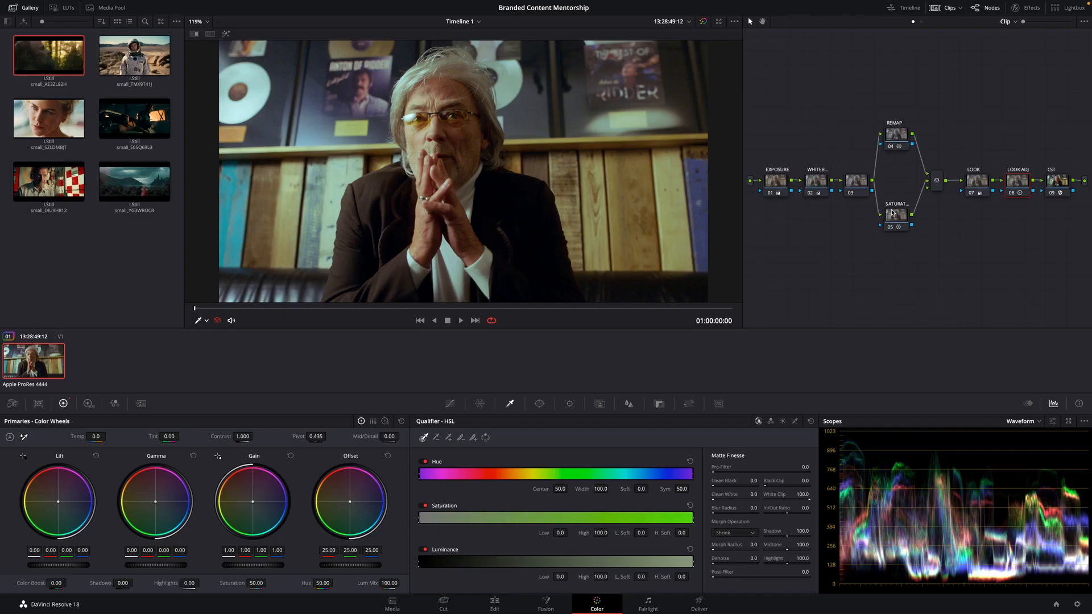
Add a parallel node labelled SKIN below SATURATION and sample the man's forehead with the Qualifier
left_click(897, 217)
key("alt+p")
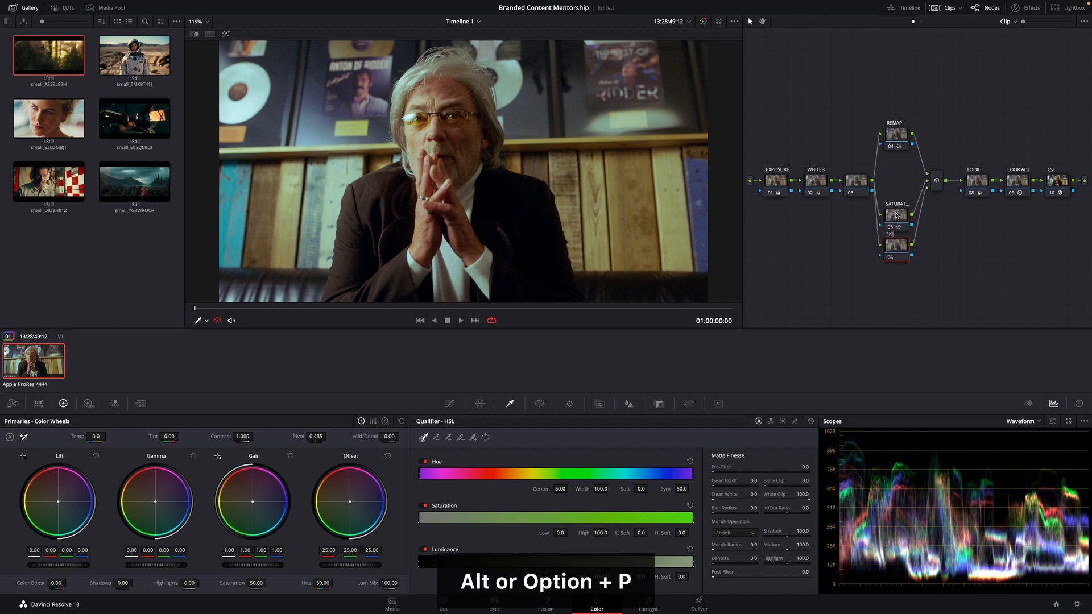
left_click(206, 321)
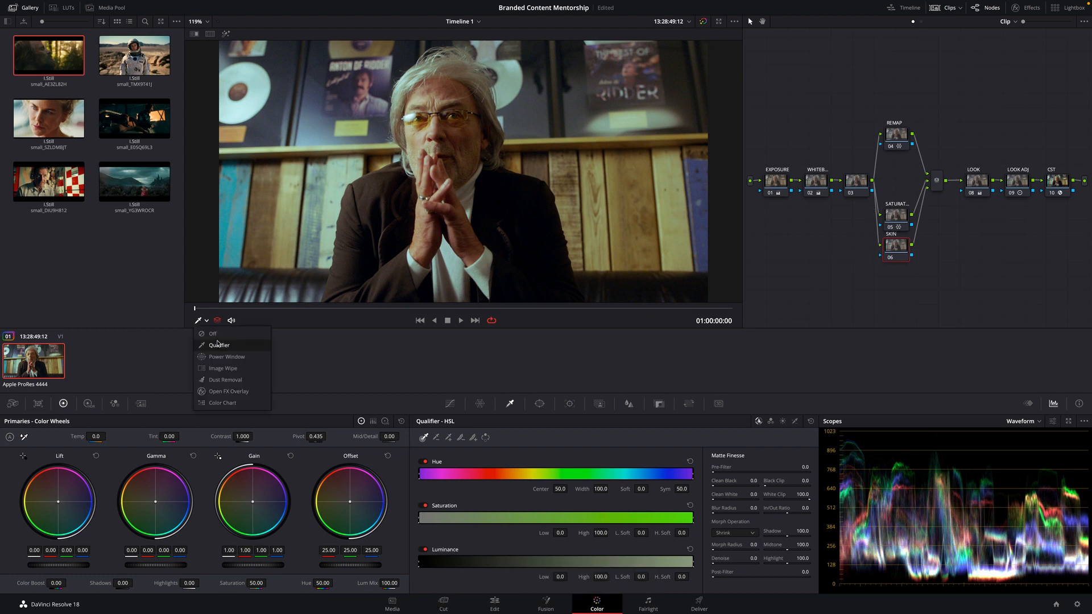
left_click(221, 346)
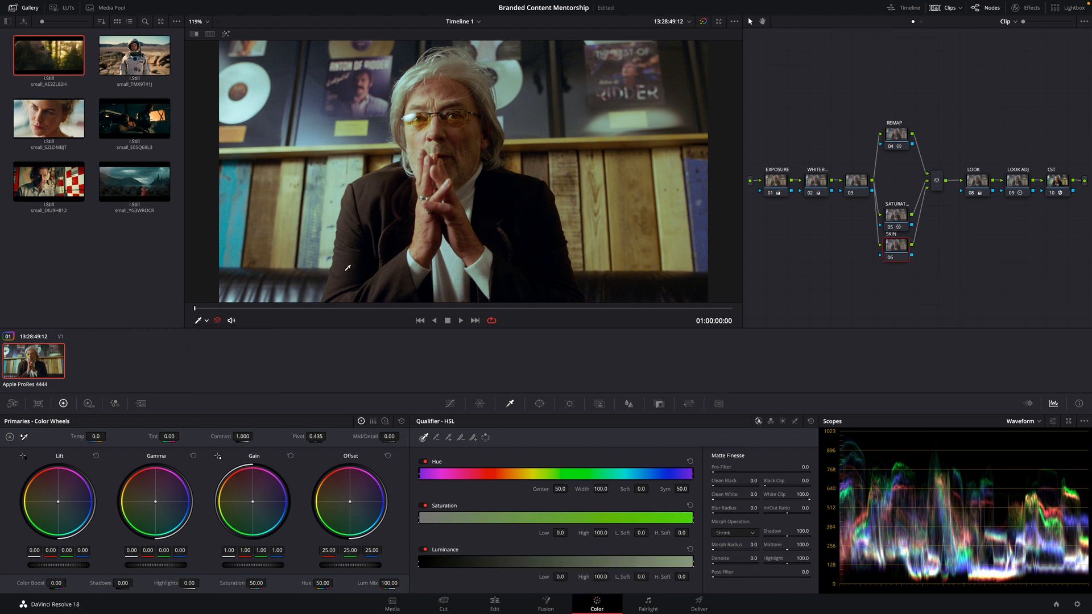
left_click(433, 92)
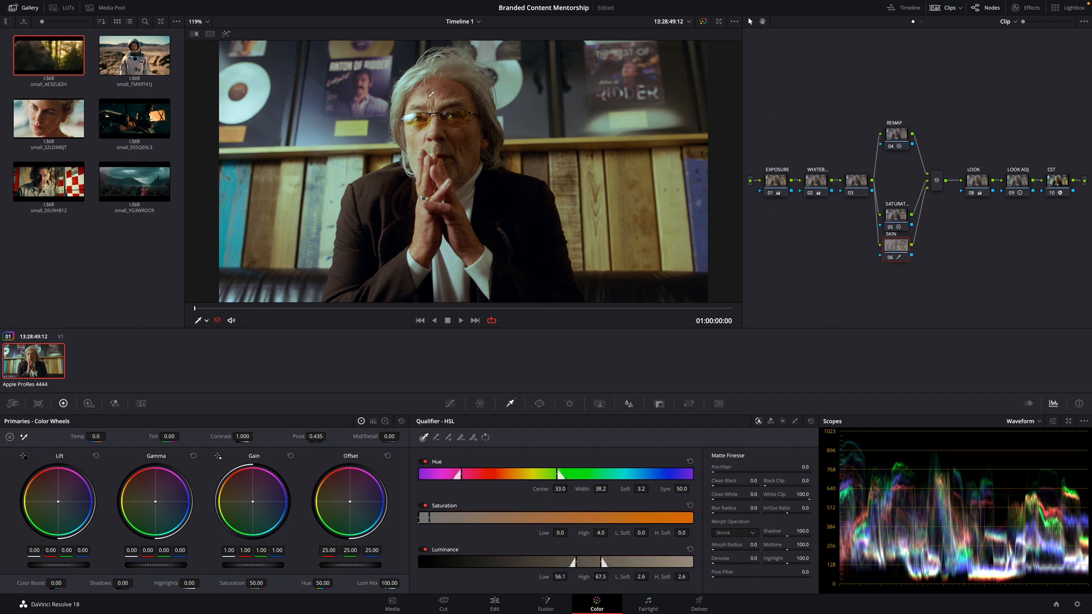
Narrow the highlighted skin key to hue width 10.5, saturation 1.0–4.1 and luminance 53.7–68.1, with blur radius 10.9 and denoise 5.4
key("shift+h")
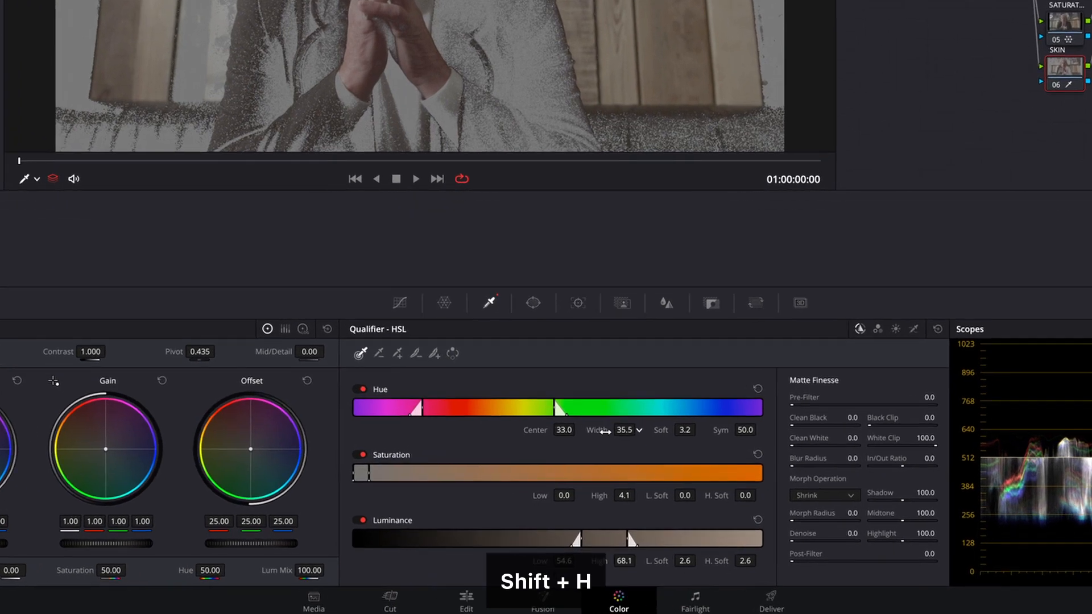
left_click_drag(601, 489, 573, 492)
left_click_drag(585, 428, 490, 424)
left_click_drag(565, 492, 569, 492)
left_click_drag(564, 560, 559, 560)
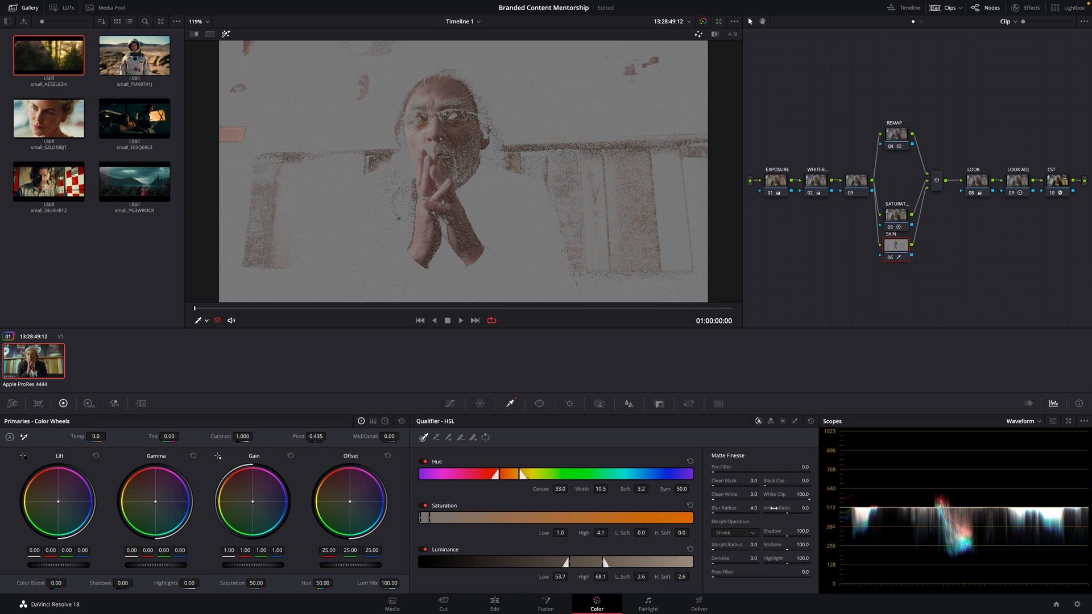
left_click_drag(774, 508, 804, 508)
left_click_drag(746, 558, 767, 558)
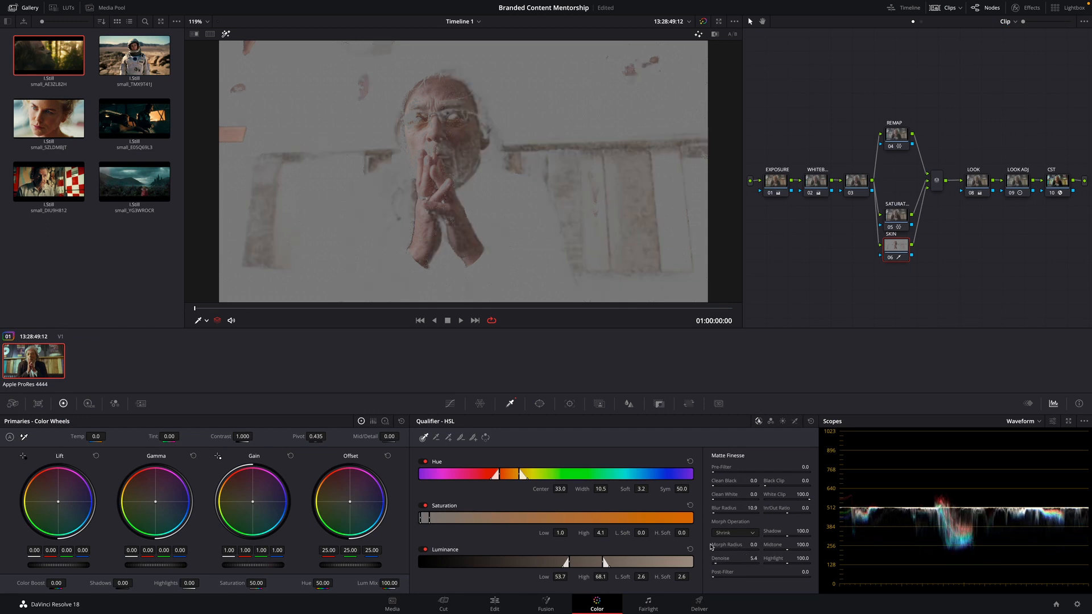
Place a soft oval window over the man's face to limit the SKIN key and track it through the clip in both directions
left_click(542, 404)
left_click(428, 482)
left_click_drag(484, 174, 446, 132)
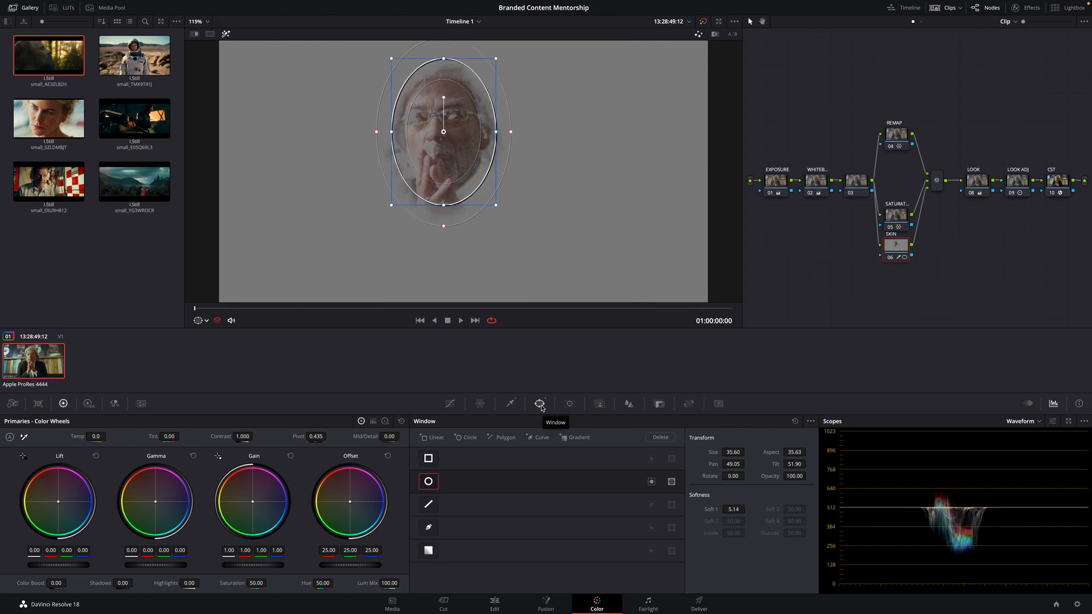
left_click(570, 404)
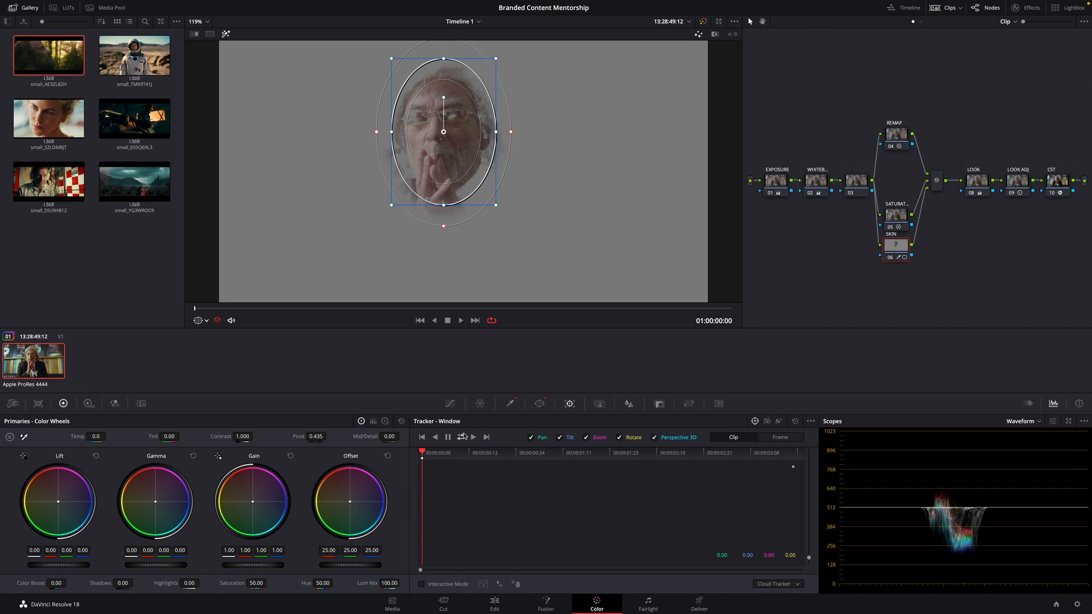
left_click(462, 437)
Slightly adjust the SKIN node's Gamma color balance and sharpen the face with a radius of 0.48
left_click_drag(141, 503, 161, 509)
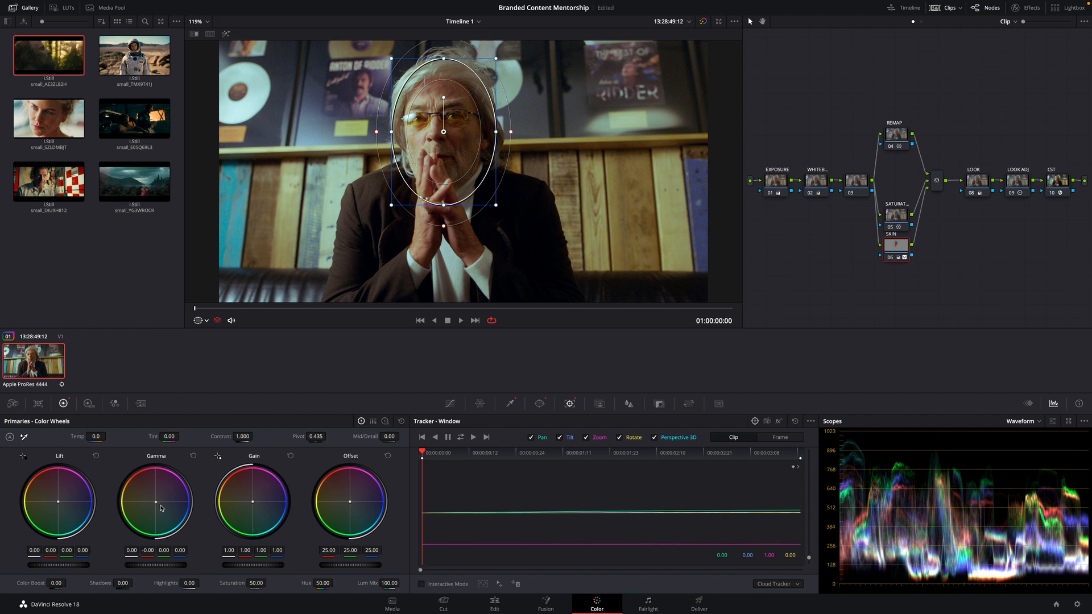
left_click(629, 403)
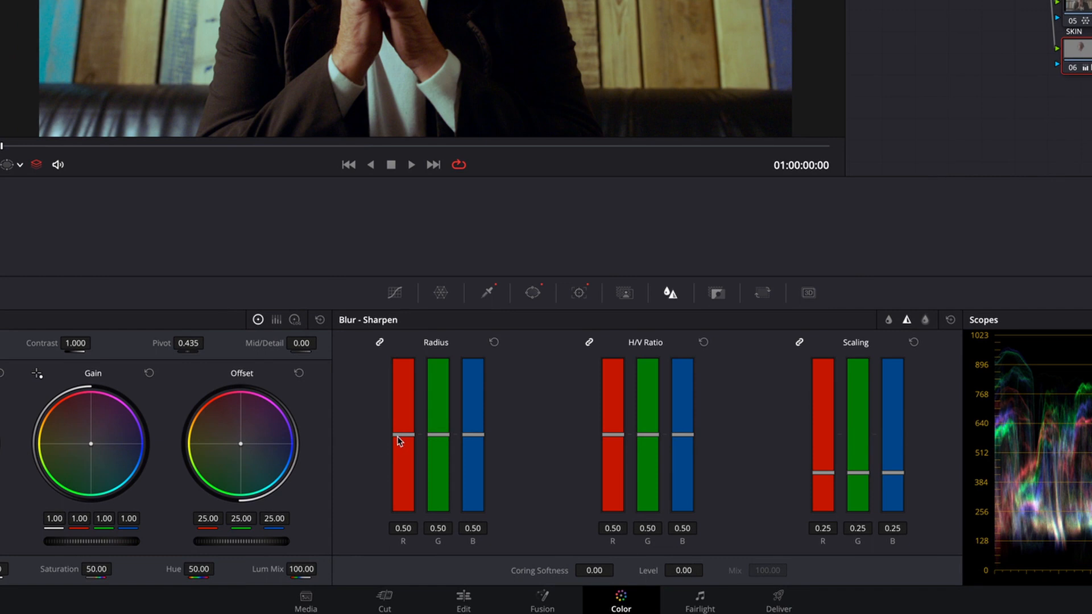
left_click_drag(401, 437, 401, 441)
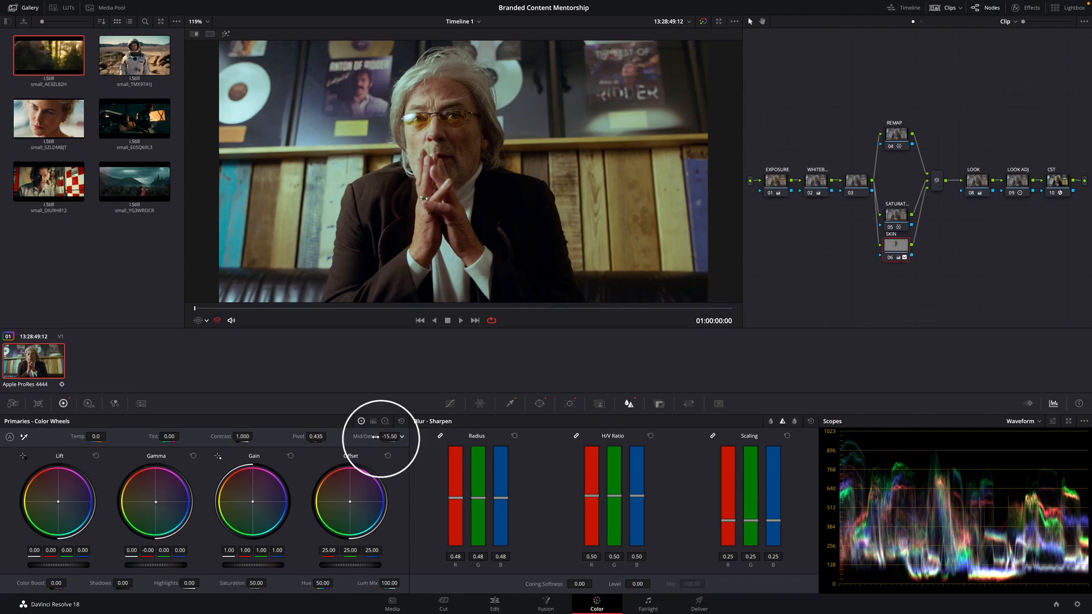
mouse_move(375, 437)
left_mouse_down()
mouse_move(432, 432)
mouse_move(403, 434)
left_mouse_up()
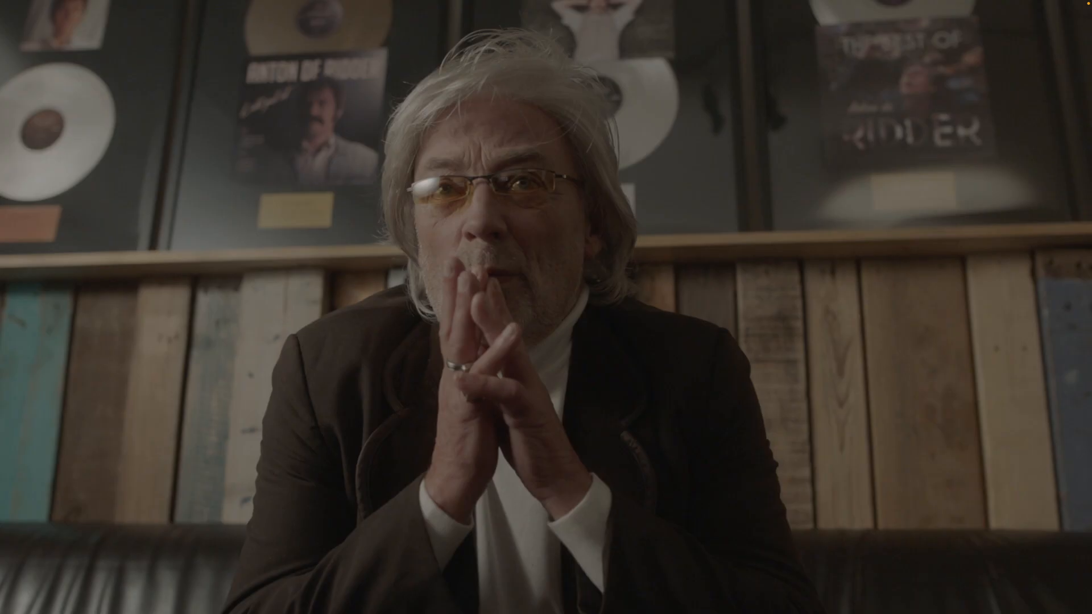